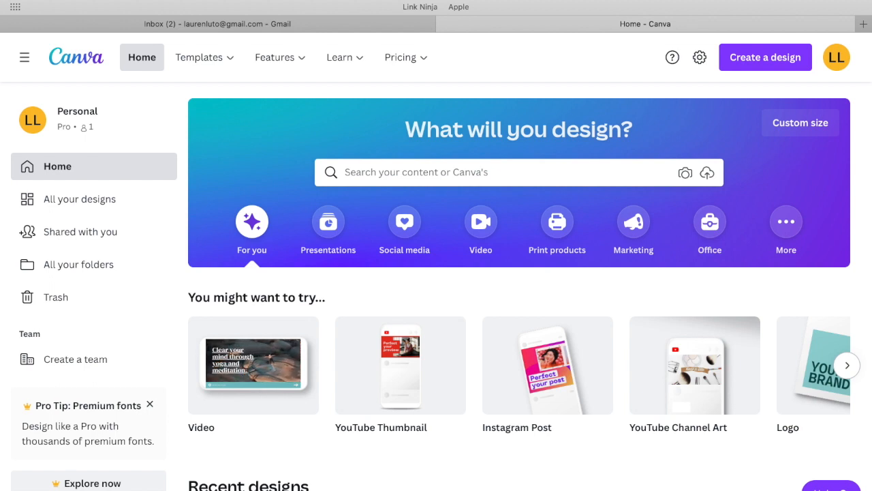
Search the template library for "media kit".
left_click(385, 181)
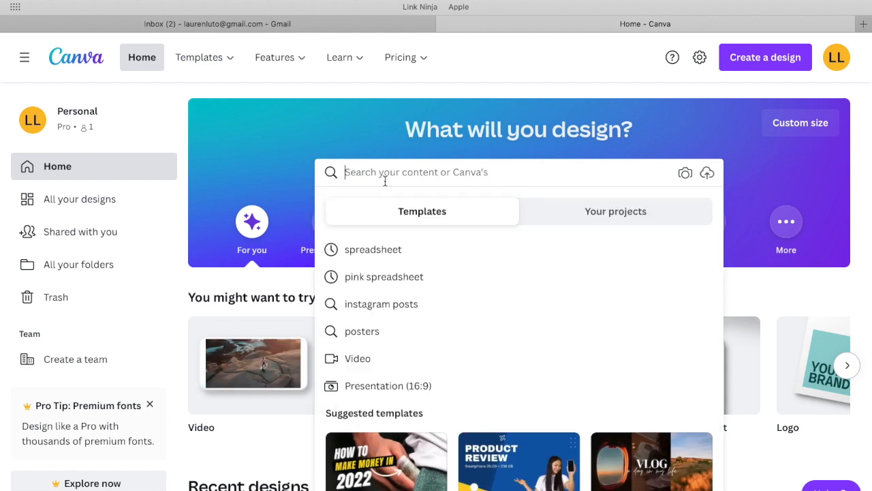
type("media k")
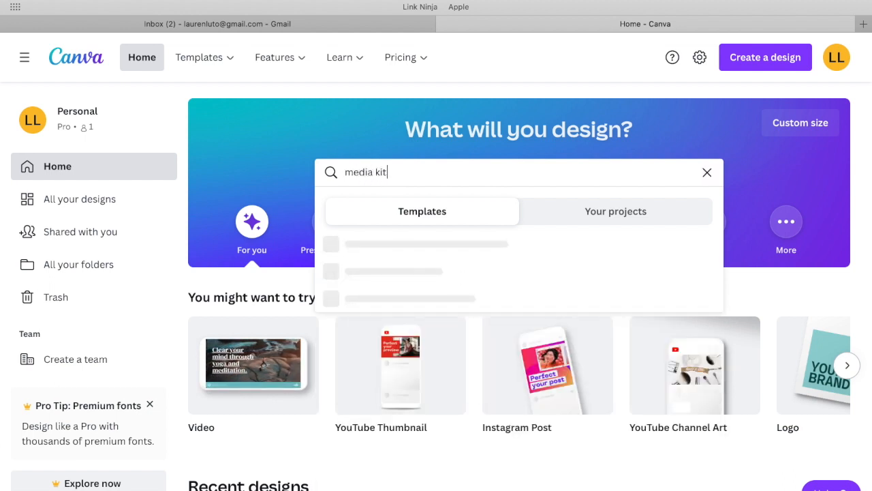
type("it")
left_click(358, 250)
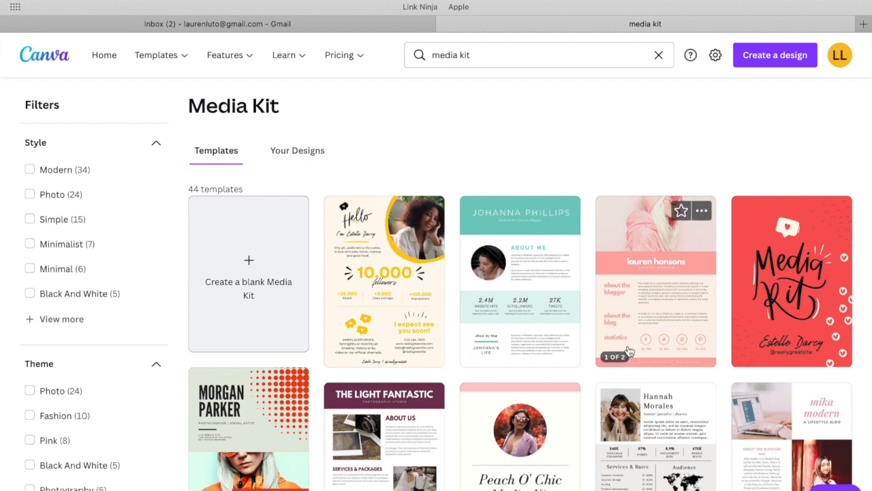
Browse the media kit templates to compare their layouts and styles.
scroll(570, 325, "down", 3)
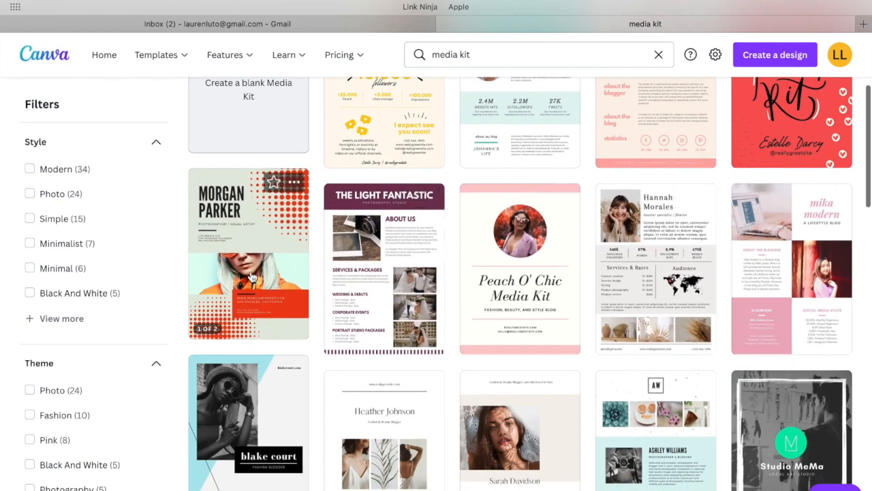
scroll(252, 272, "down", 3)
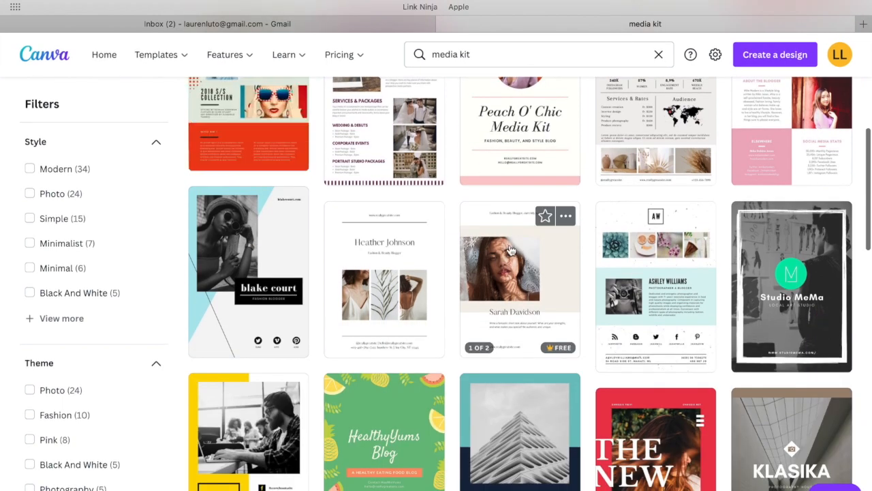
scroll(511, 250, "down", 2)
scroll(511, 251, "down", 2)
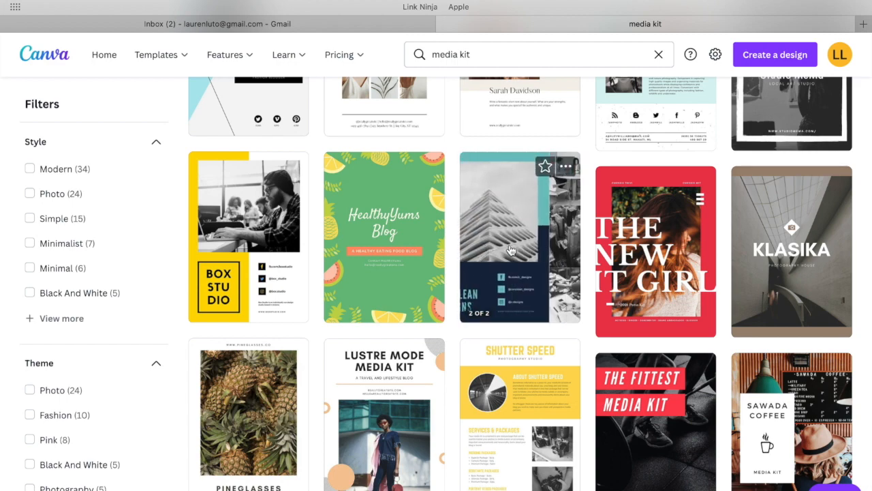
scroll(510, 251, "down", 5)
scroll(663, 309, "down", 4)
scroll(651, 279, "down", 2)
scroll(651, 279, "up", 10)
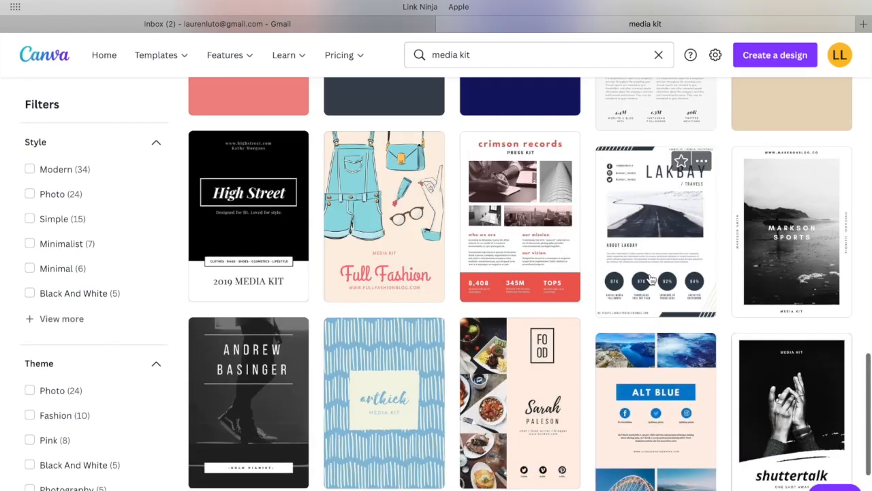
scroll(650, 279, "up", 8)
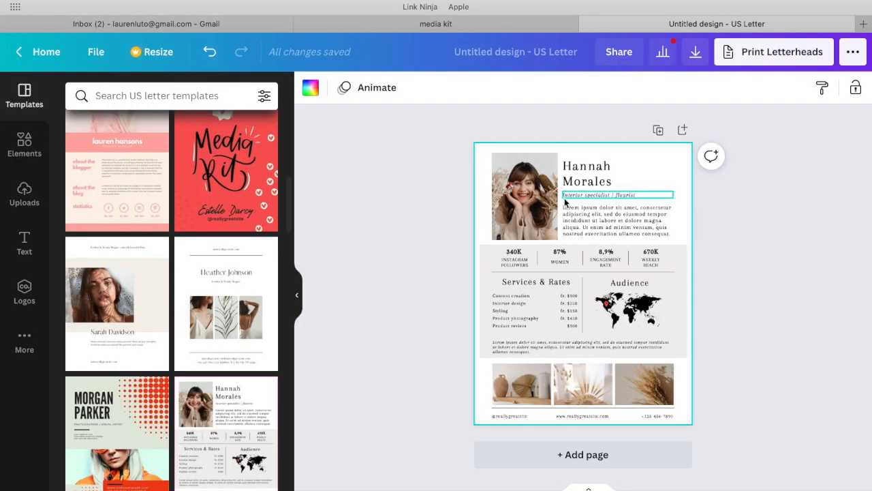
Replace the placeholder name in the template's heading with the creator's full name.
scroll(571, 201, "right", 3)
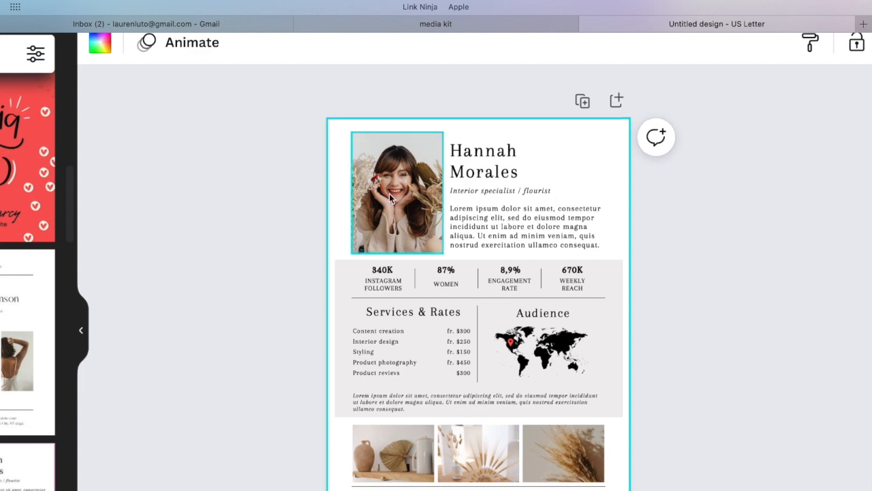
scroll(389, 193, "down", 5)
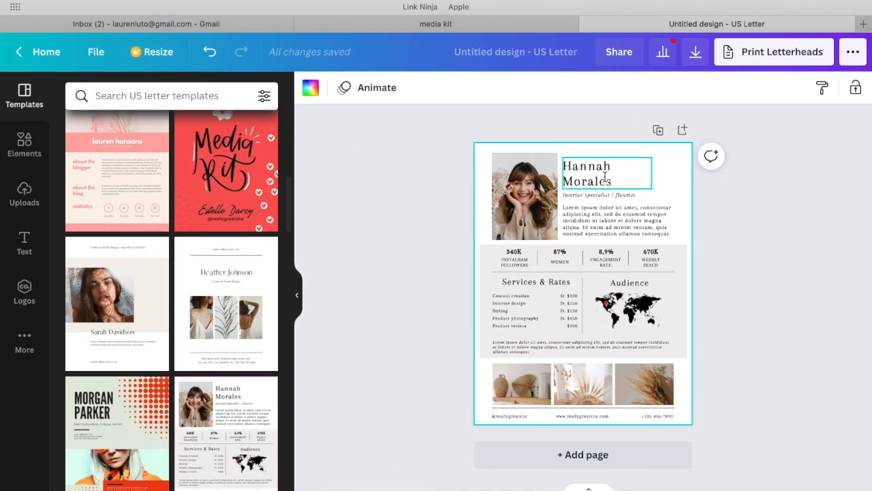
left_click(604, 176)
left_click(617, 183)
left_click(617, 183)
double_click(619, 185)
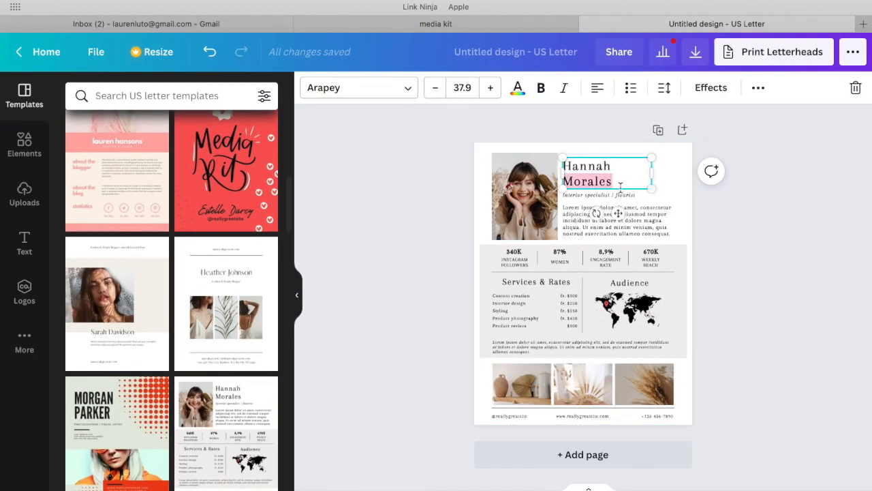
double_click(621, 182)
key("BackSpace")
key("BackSpace")
key("BackSpace")
key("BackSpace")
key("BackSpace")
key("BackSpace")
key("BackSpace")
key("BackSpace")
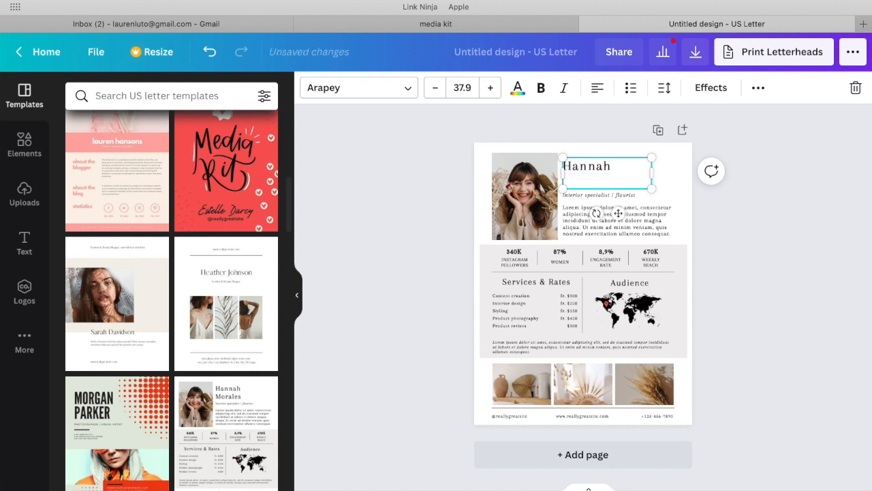
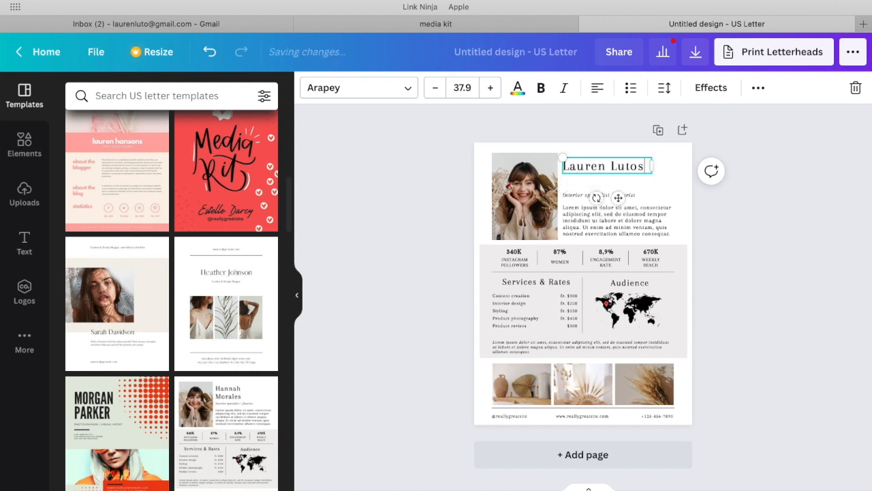
left_click(730, 240)
Replace the italic subtitle beneath the name with "FASHION, BEAUTY, LIFETYLE".
left_click(626, 195)
double_click(626, 195)
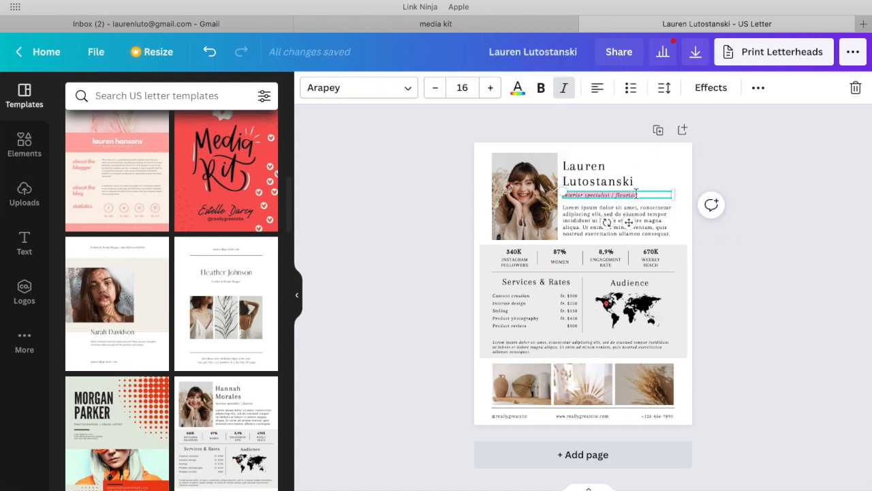
type("As")
key("BackSpace")
type("stO")
key("BackSpace")
key("BackSpace")
type("HION, BEUTY, LIFESTYLE")
Delete the placeholder paragraph beneath the subtitle, leaving its text box empty.
scroll(694, 249, "up", 5)
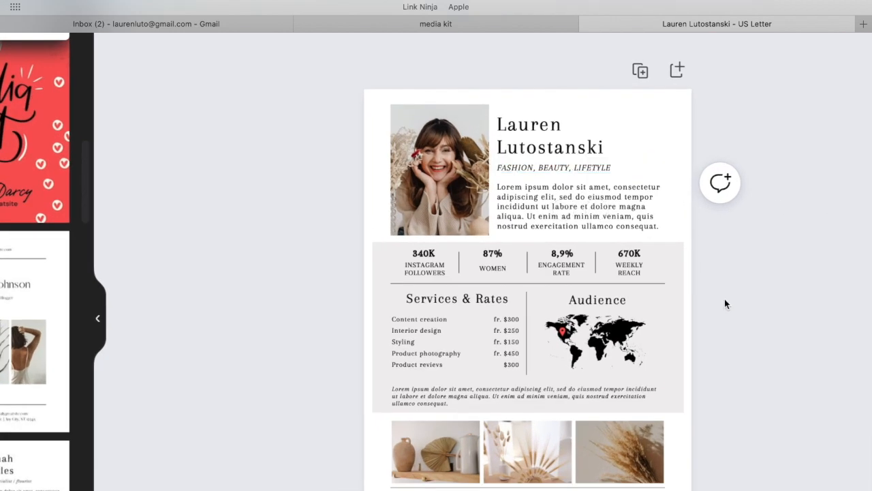
scroll(603, 235, "down", 2)
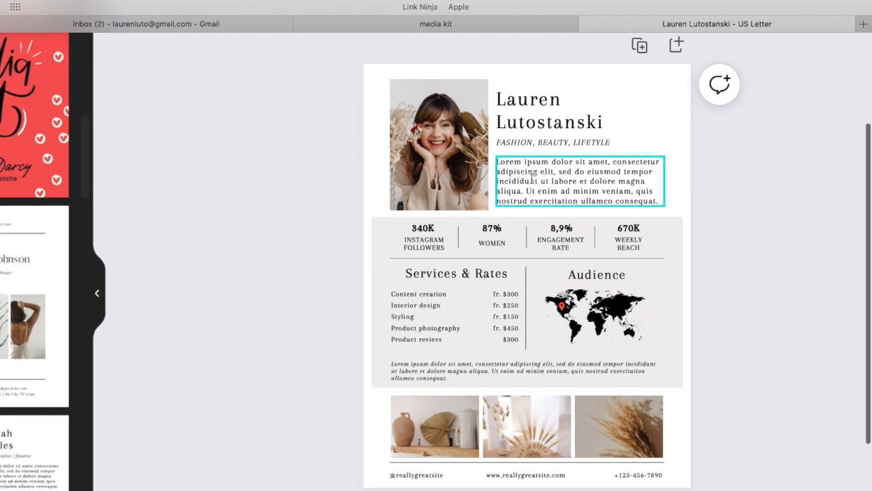
double_click(572, 167)
key("BackSpace")
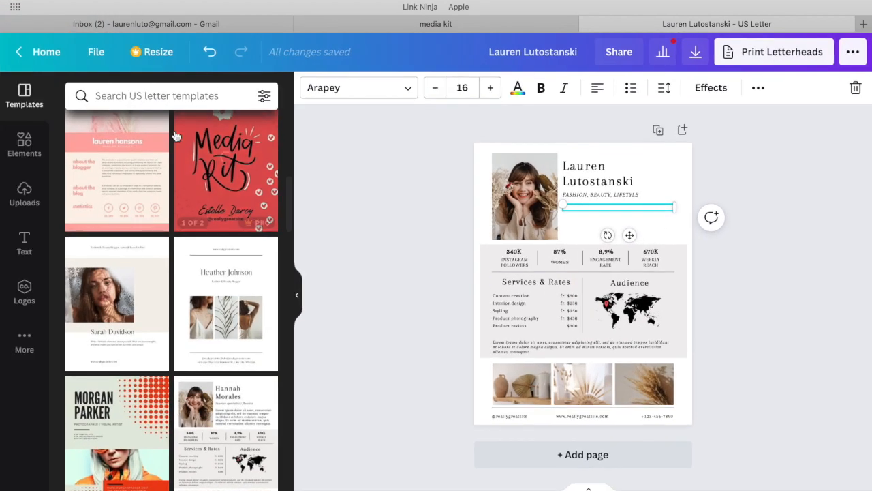
Open the existing media kit PDF and review its bio, YouTube and Instagram statistics, brand list, contact details and photos.
left_click(42, 3)
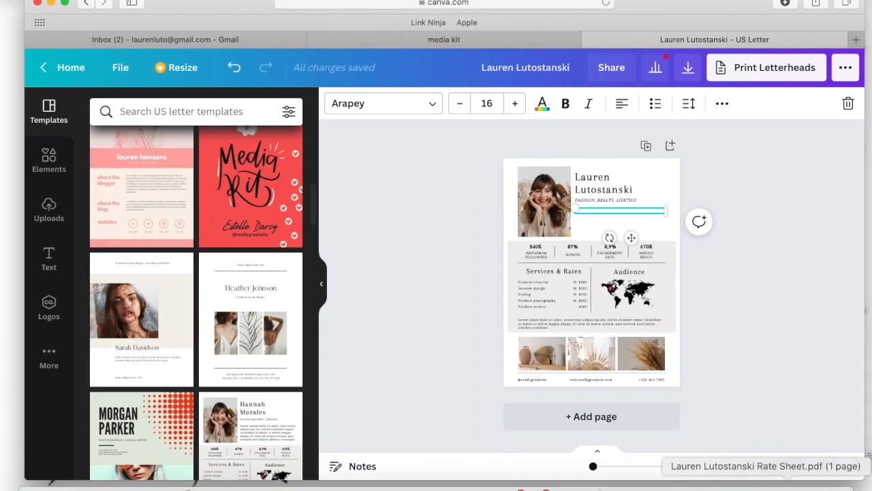
left_click(762, 485)
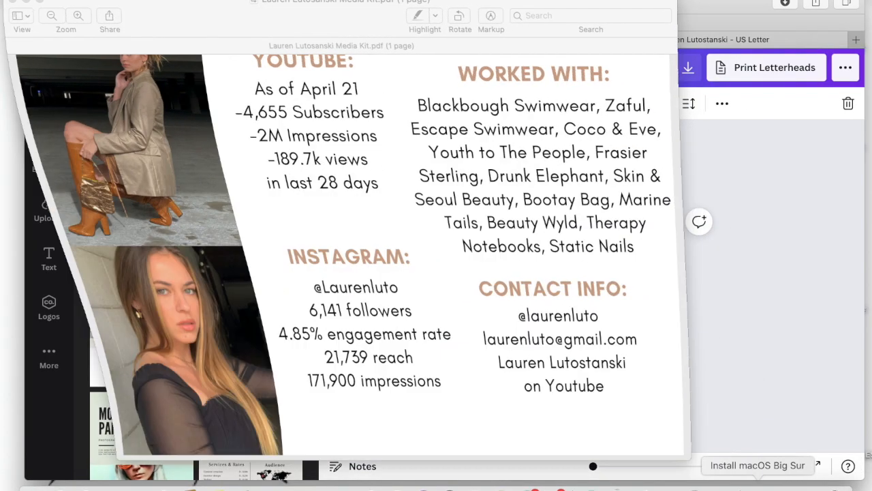
scroll(466, 254, "up", 5)
scroll(465, 255, "up", 2)
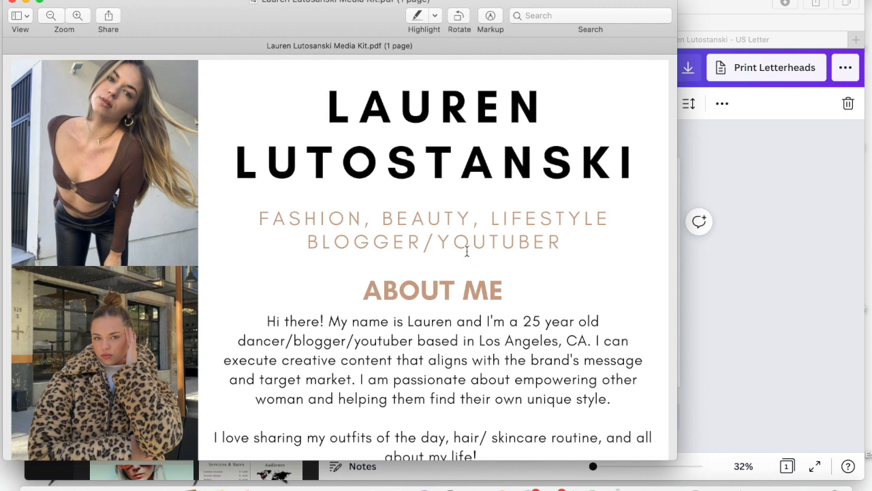
scroll(470, 254, "down", 5)
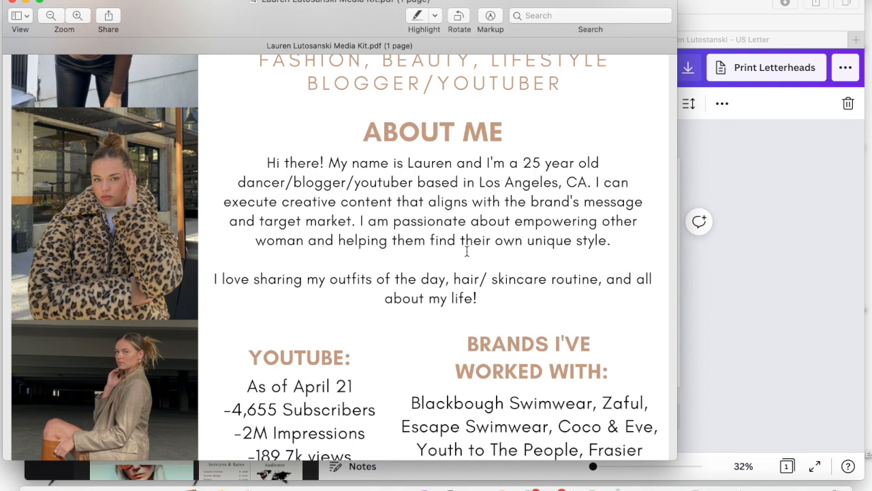
scroll(467, 252, "down", 6)
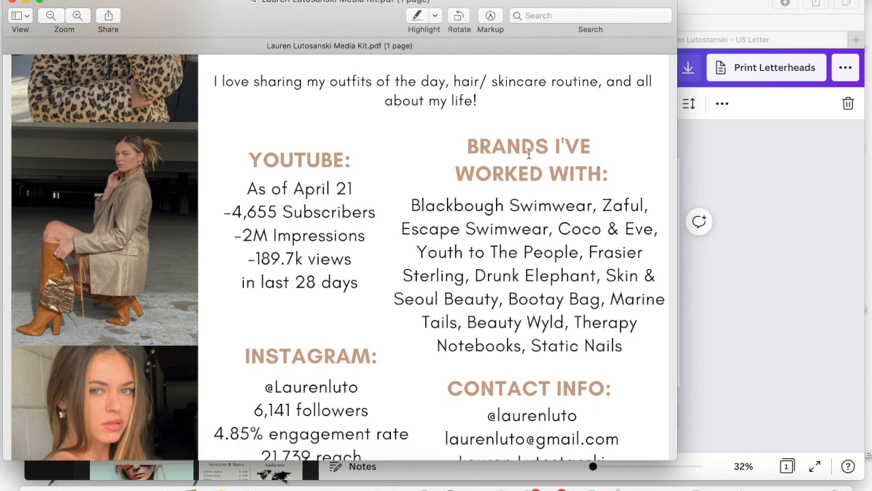
scroll(529, 154, "down", 1)
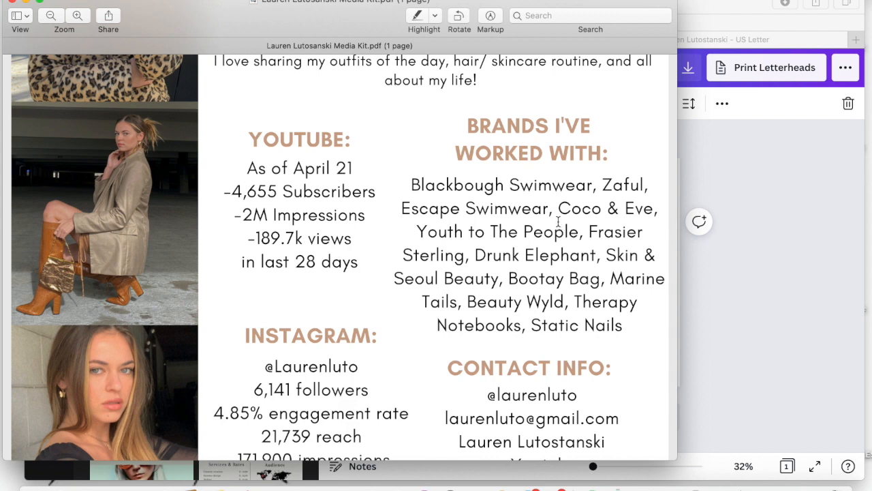
scroll(559, 221, "down", 5)
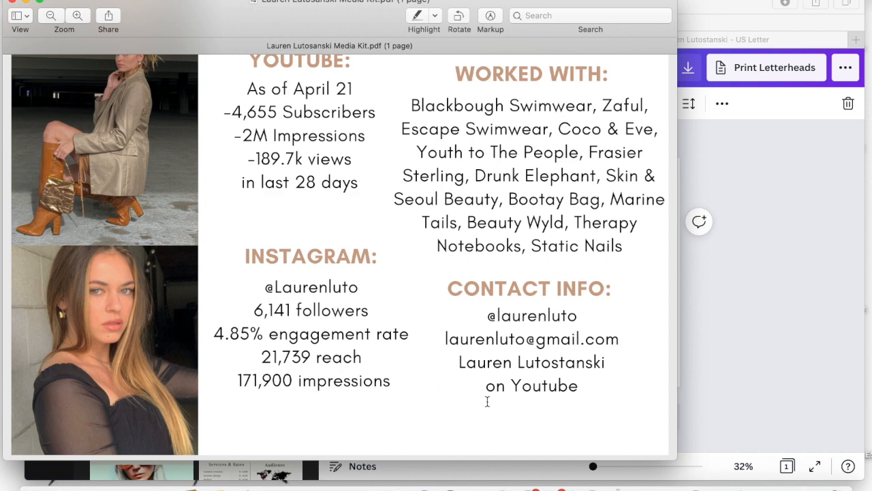
scroll(115, 296, "up", 10)
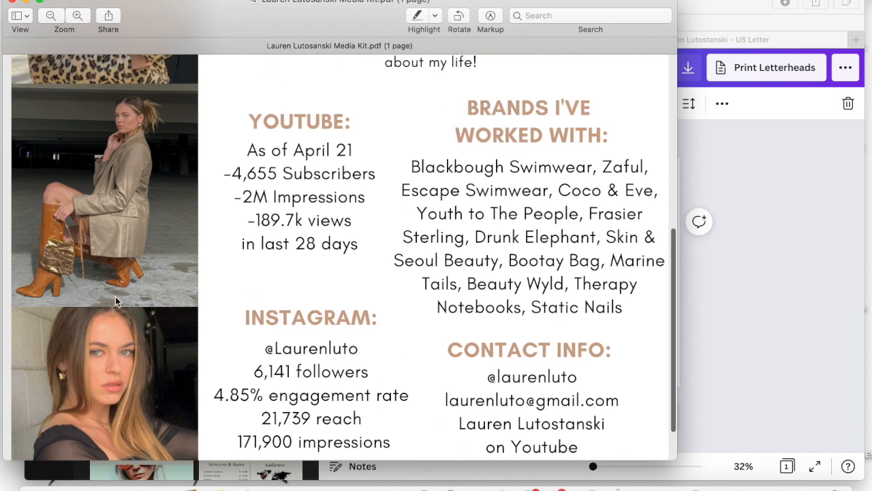
scroll(115, 297, "up", 3)
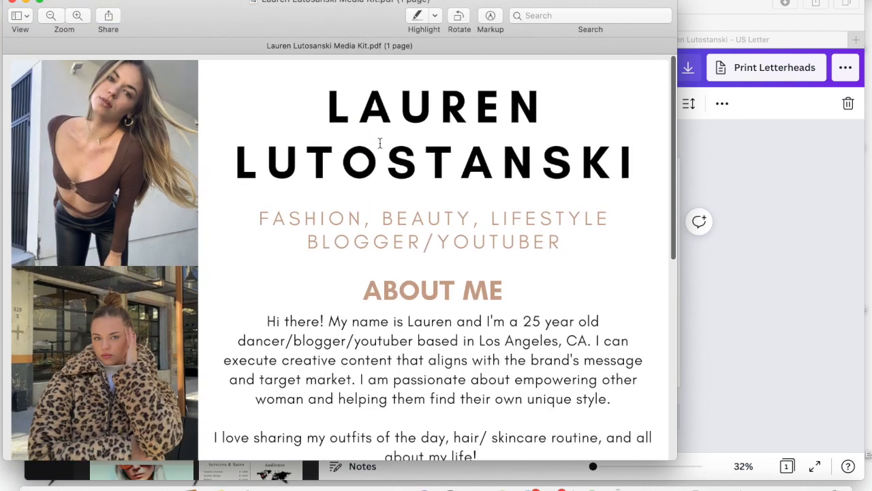
scroll(380, 143, "down", 13)
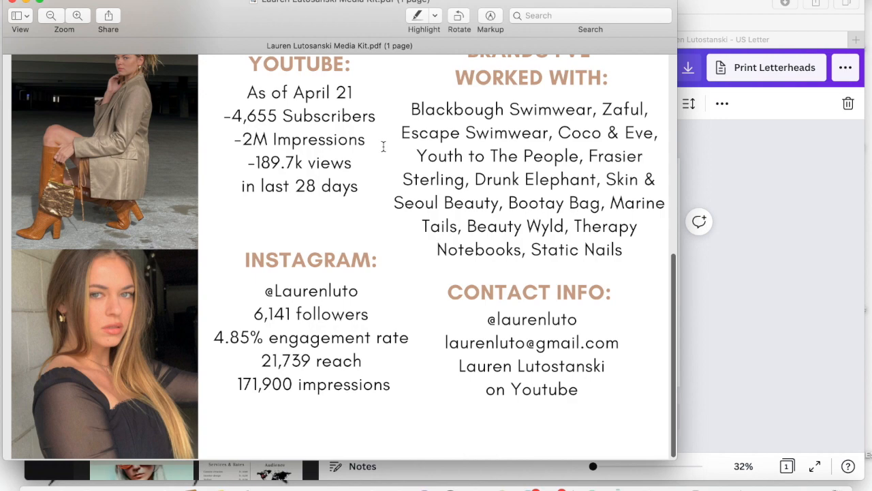
scroll(383, 146, "up", 10)
Copy the first About Me paragraph from the PDF, close it and return to the Canva design.
left_click_drag(262, 233, 628, 314)
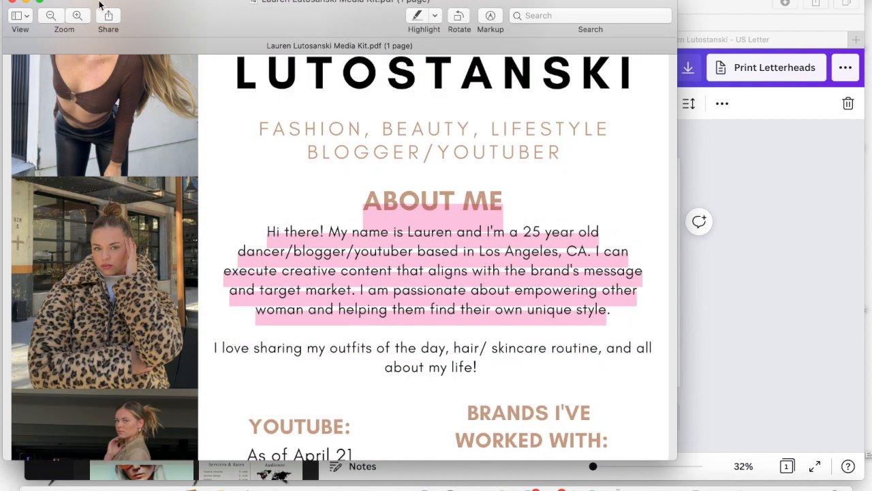
left_click(12, 2)
left_click(466, 244)
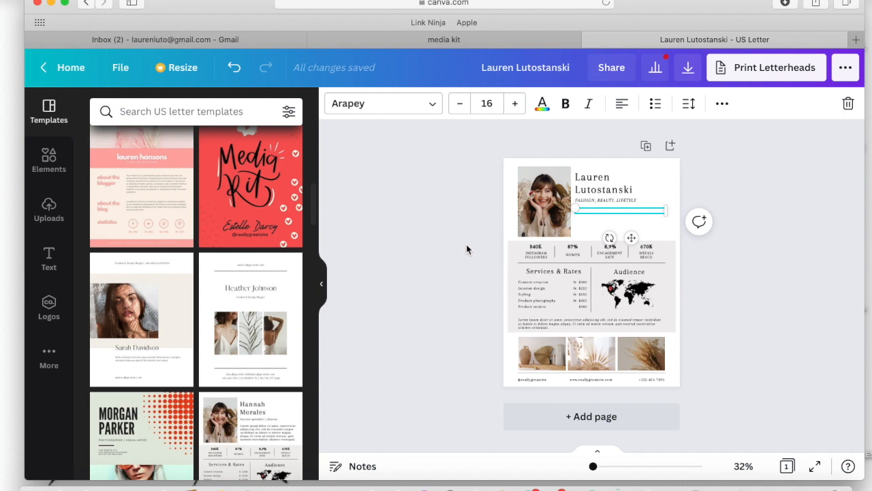
Enter the heading "ABOUT ME:" in the empty text box beneath the subtitle and start a new line.
scroll(467, 244, "up", 5)
scroll(466, 244, "right", 3)
scroll(411, 242, "right", 3)
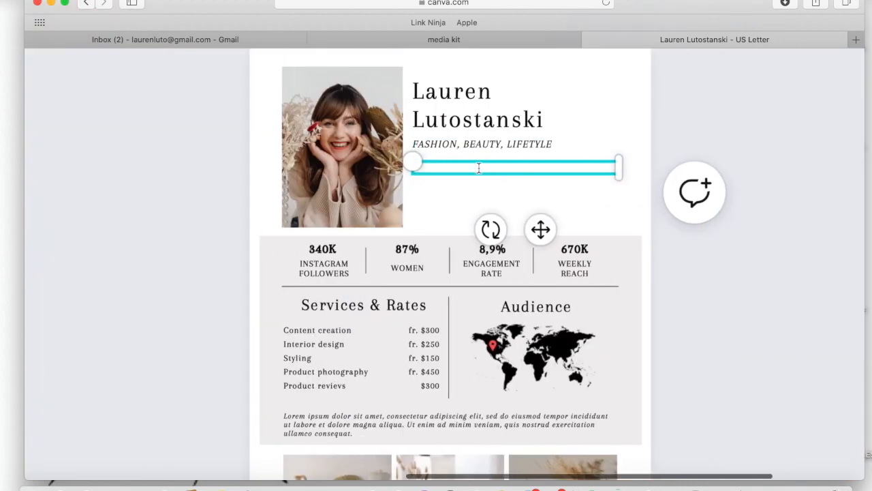
type("your")
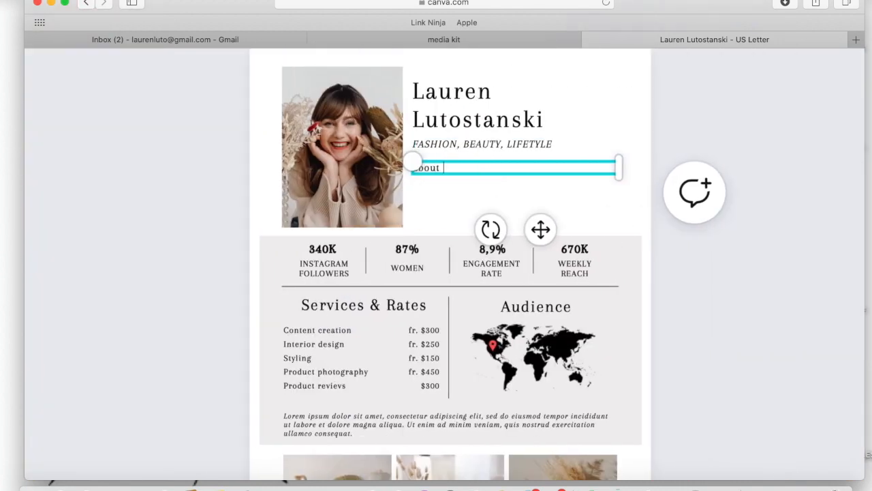
key("BackSpace")
key("BackSpace")
key("BackSpace")
key("BackSpace")
key("BackSpace")
type("ABOUT ME:")
key("Return")
Try to paste the copied bio beneath the "ABOUT ME:" heading.
type("elyts euqinu nwo rieht dnif meht gnipleh dna namow rehto gnirewopme tuoba etanoissap ma I .tekram tegrat dna egassem s'dnarb eht htiw sngila taht tnetnoc evitaerc etucexe nac I .AC selegnA soL ni desab rebutuoY/reggolb/recnad dlo raey 52 a m'I dna nerauL si eman yM !ereht iH EM TUOBA")
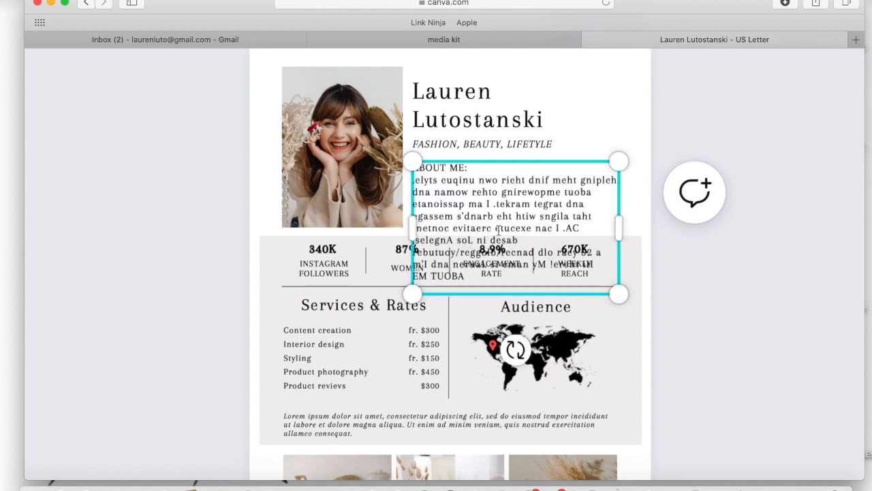
double_click(523, 216)
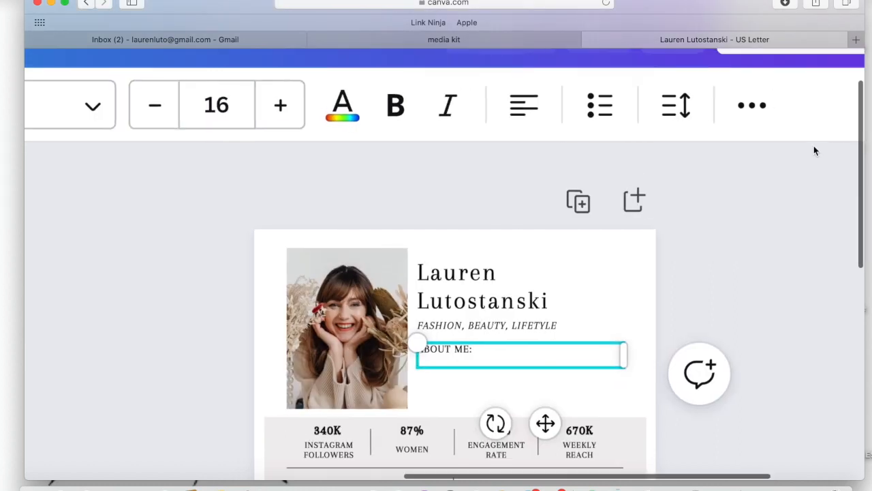
scroll(814, 145, "down", 1)
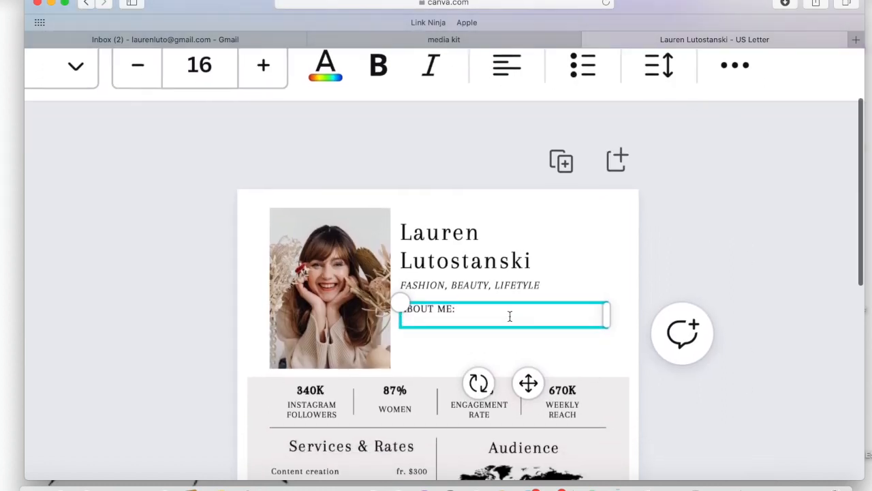
key("super+v")
triple_click(510, 321)
key("BackSpace")
left_click_drag(456, 382, 403, 324)
key("BackSpace")
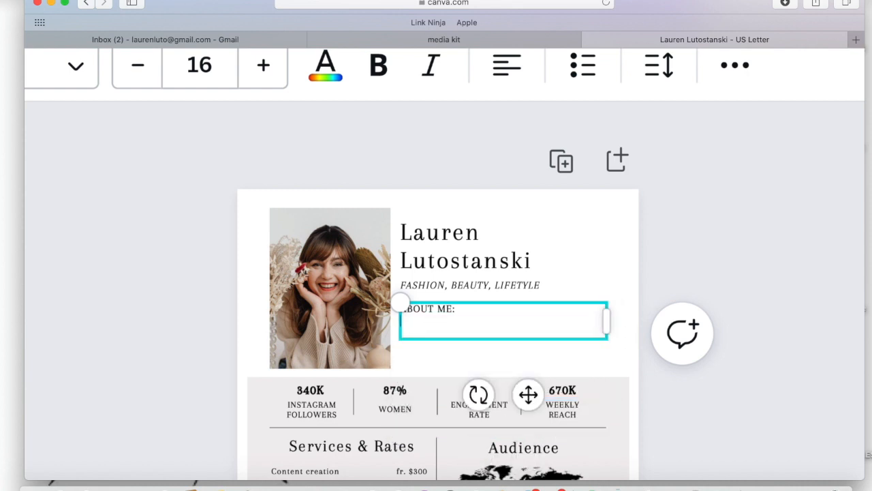
Begin the bio beneath the "ABOUT ME:" heading with a greeting giving the creator's first name, followed by "I'm a 25 year old".
type("Hi my name is Lauren")
type("I'm a 5")
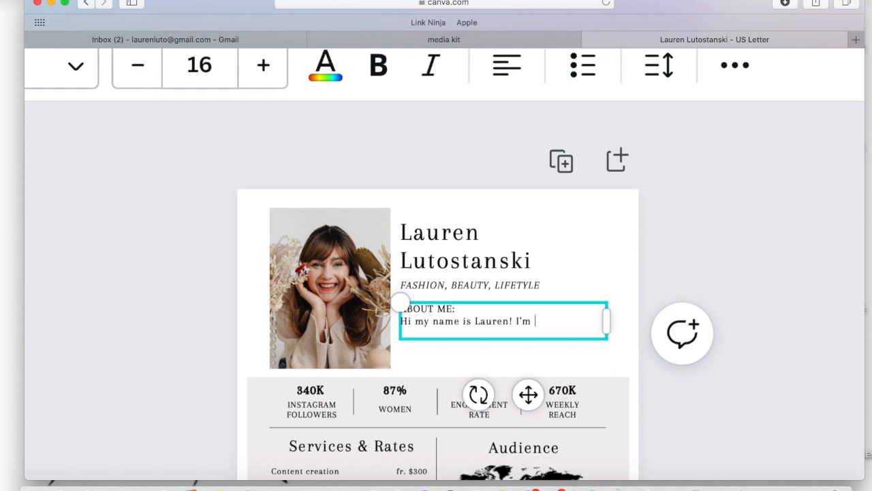
key("BackSpace")
key("BackSpace")
type("25 year old")
left_click(542, 321)
type("old fah")
Continue the bio sentence with "fashion influencer based in Los Angeles, CA.".
key("BackSpace")
type("shion influencer bas")
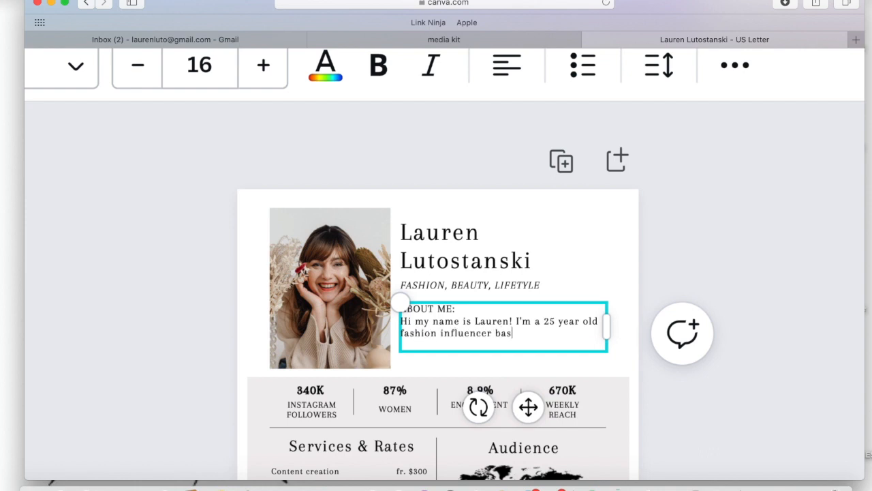
type("ed in Los Angels")
key("BackSpace")
type("es, CA")
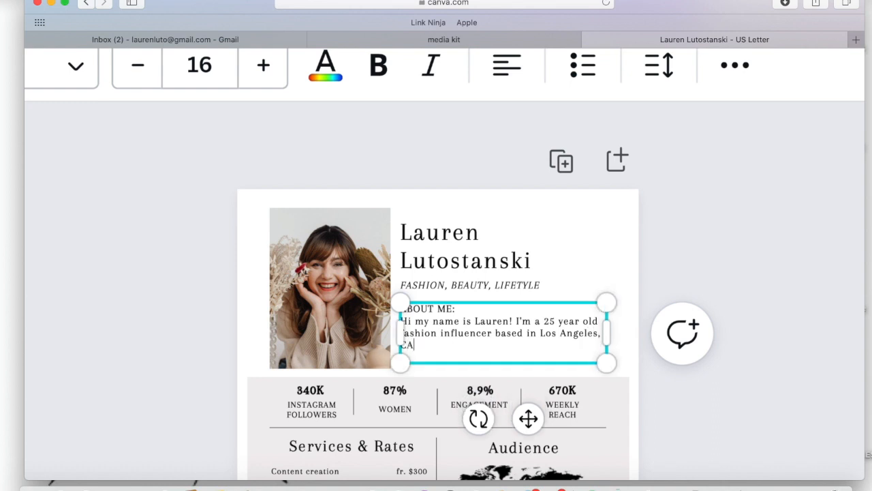
type(". I'm pass")
type("i")
key("BackSpace")
key("BackSpace")
key("BackSpace")
key("BackSpace")
key("BackSpace")
key("BackSpace")
Start the second bio sentence with "I love to share my outfits of the day, review trending products".
key("BackSpace")
key("BackSpace")
key("BackSpace")
type("I love to hsare")
key("BackSpace")
key("BackSpace")
key("BackSpace")
key("BackSpace")
key("BackSpace")
key("BackSpace")
type("share my")
type(" outfits of the day")
type(", review ")
type("trending prodc")
type("ts")
key("BackSpace")
key("BackSpace")
key("BackSpace")
key("BackSpace")
Finish the bio with ", and inspire other women to find their inner baddie.".
type("ucts, and inspire other wom")
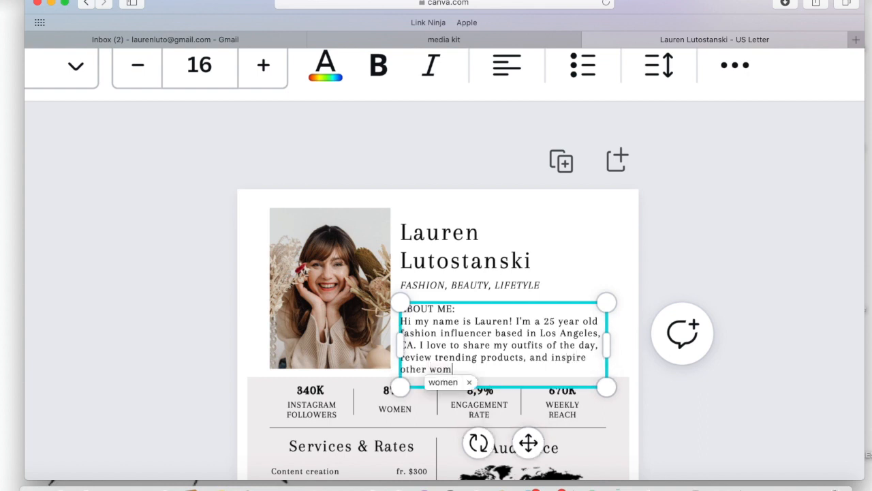
type("en to find their inner bad.")
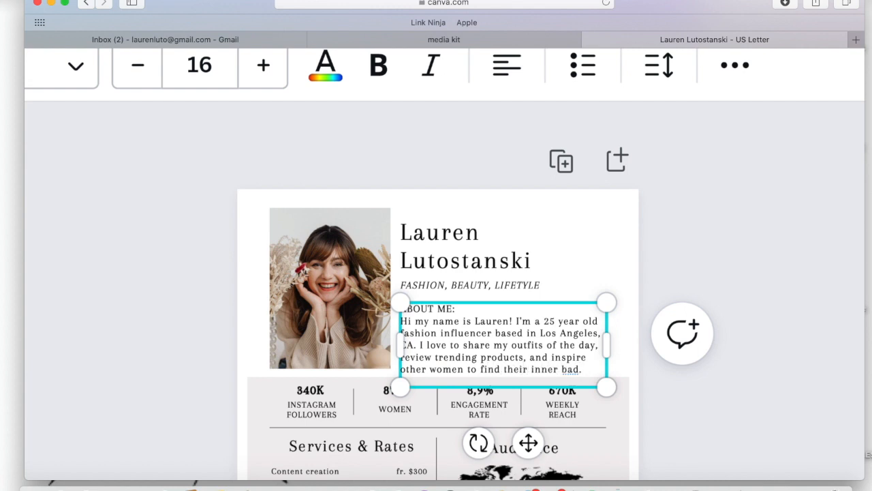
type("dei.")
key("BackSpace")
key("BackSpace")
type("ie")
Move the About Me text box slightly up, closer to the subtitle.
left_click(610, 256)
left_click(502, 313)
mouse_move(469, 332)
left_mouse_down()
mouse_move(468, 318)
mouse_move(470, 331)
left_mouse_up()
left_click(570, 234)
Fill the grey background box behind the statistics, services and audience sections with the default pink #FF66C4.
scroll(604, 241, "down", 5)
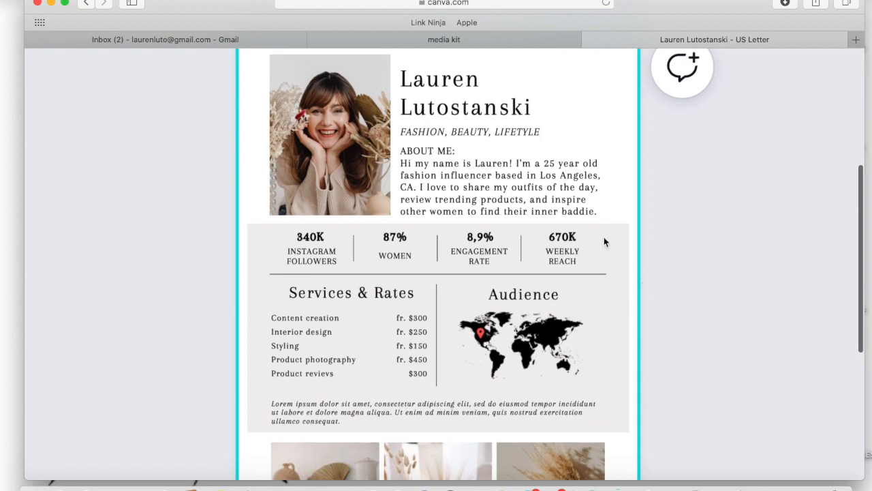
left_click(616, 280)
scroll(358, 287, "up", 8)
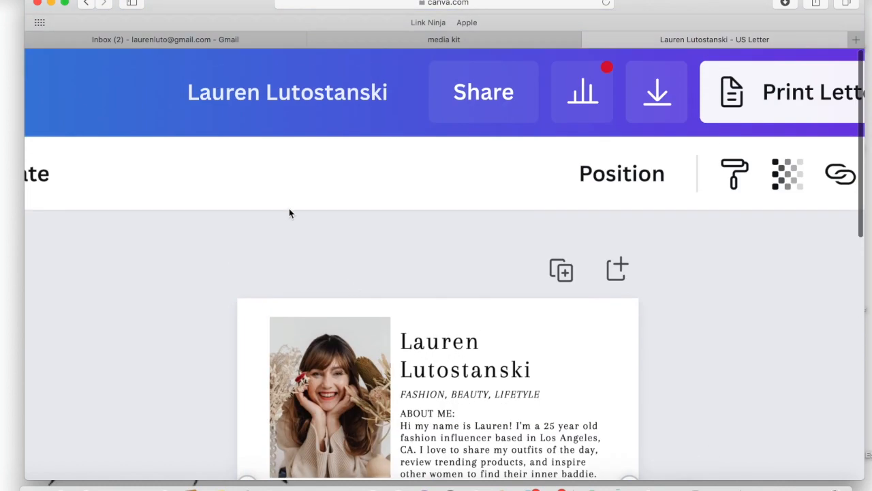
scroll(354, 129, "down", 5)
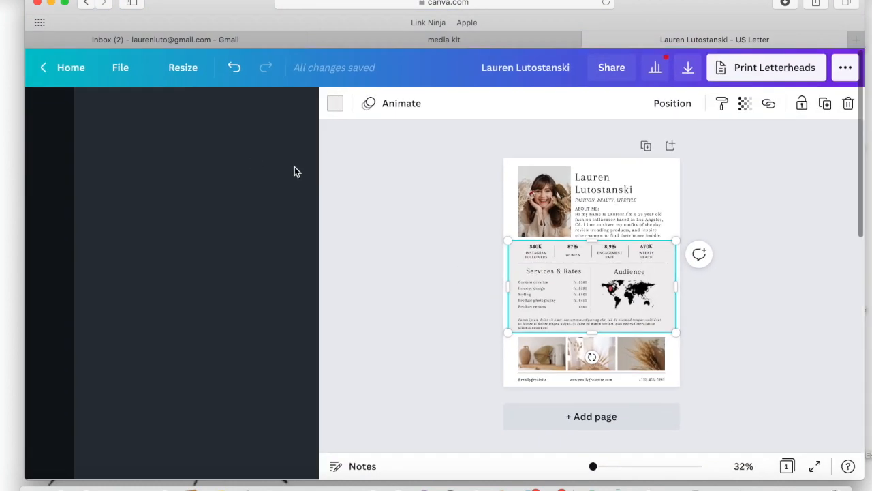
left_click(336, 105)
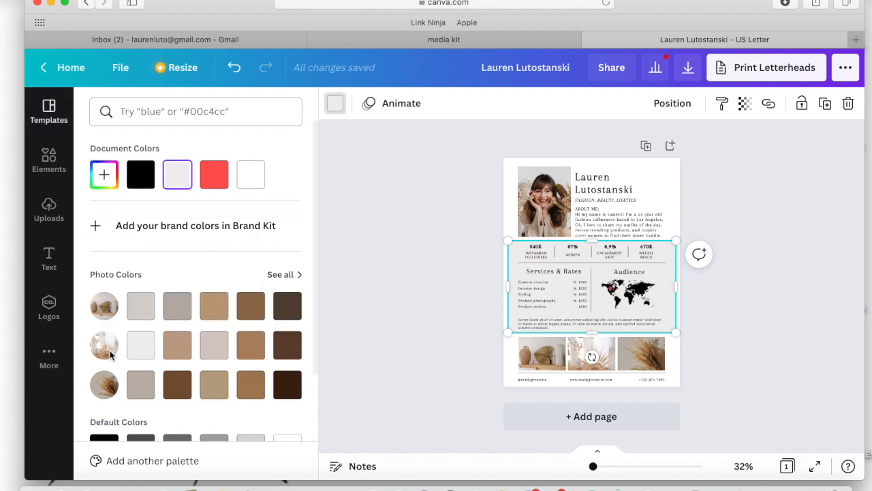
scroll(107, 365, "down", 3)
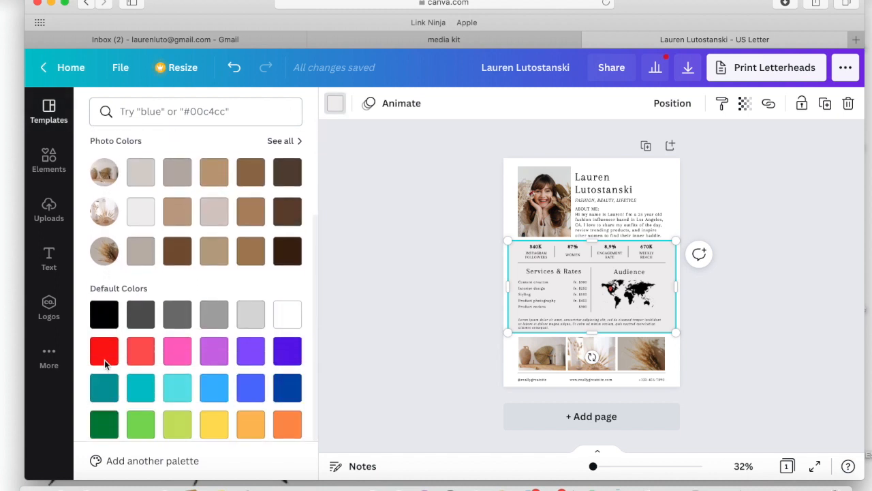
left_click(183, 349)
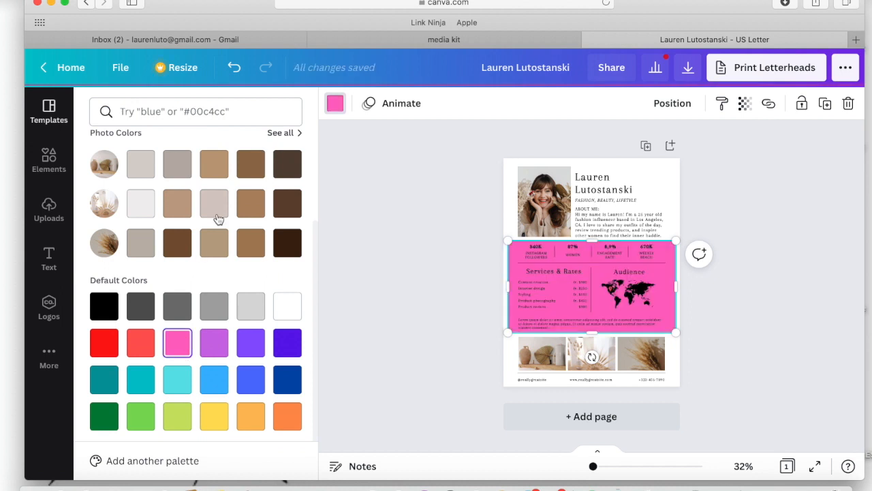
Lighten the background box's pink to the custom color #FFE8F6.
scroll(187, 256, "down", 1)
scroll(186, 256, "up", 4)
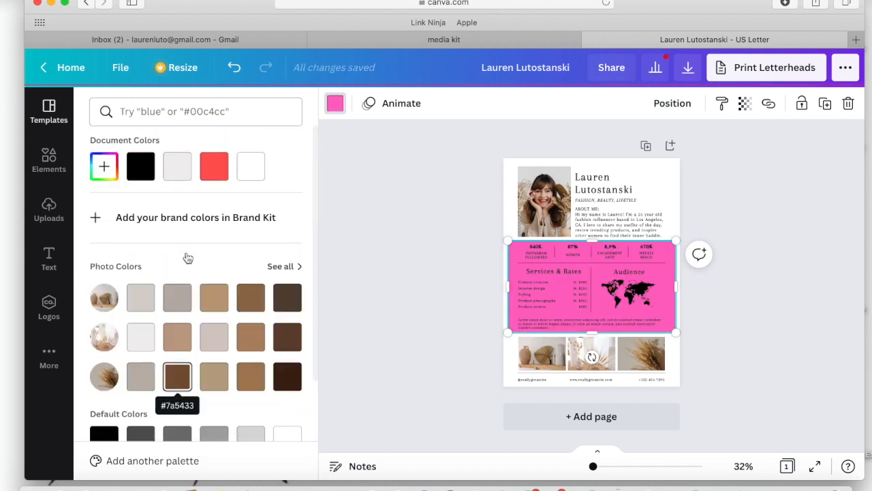
left_click(108, 175)
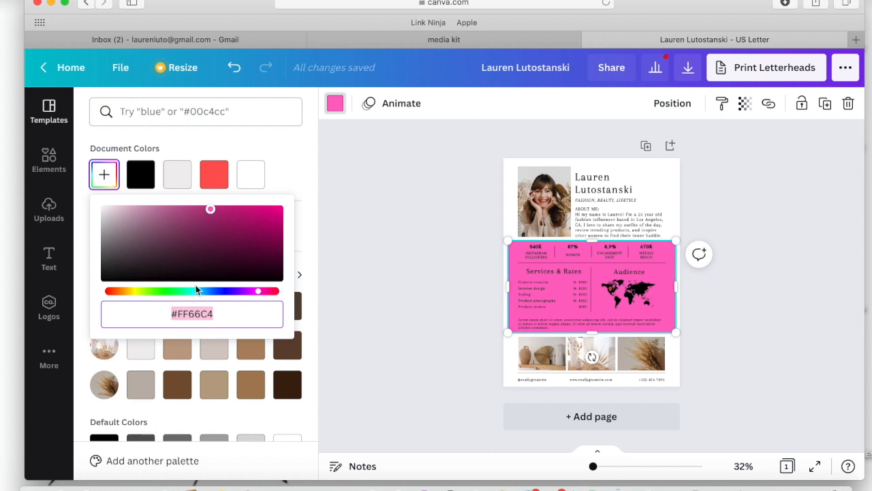
left_click_drag(211, 218, 117, 197)
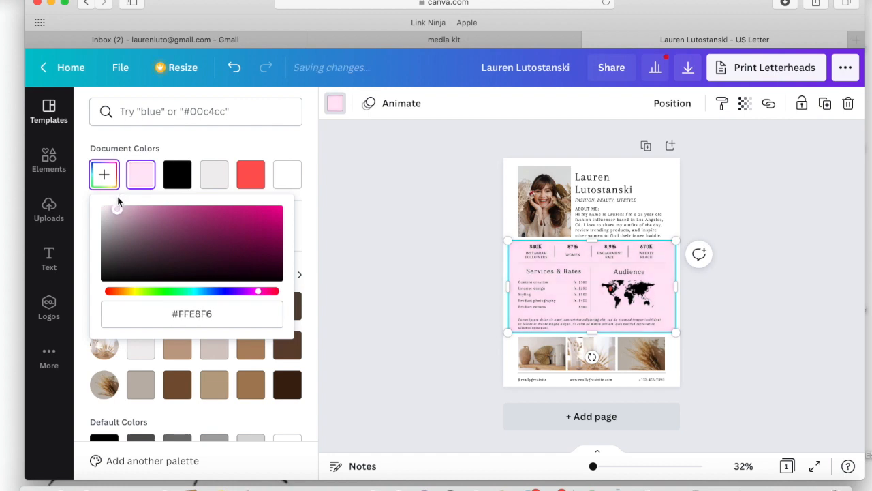
left_click(386, 193)
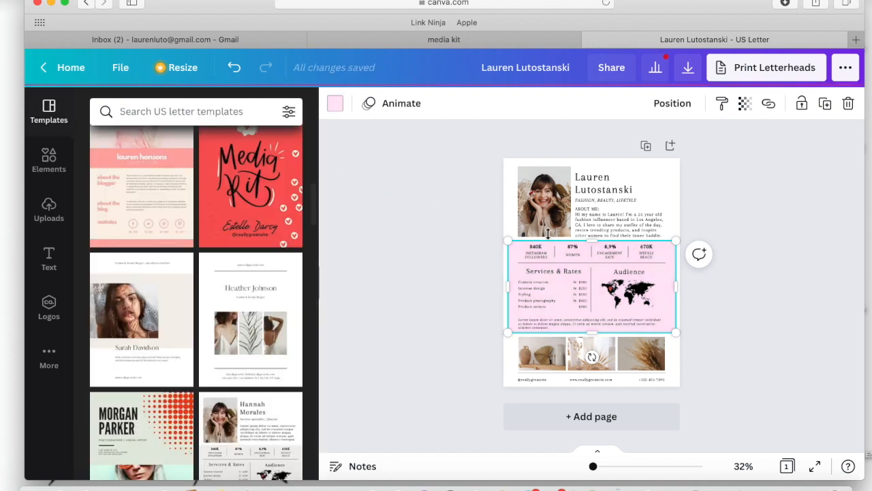
left_click(447, 264)
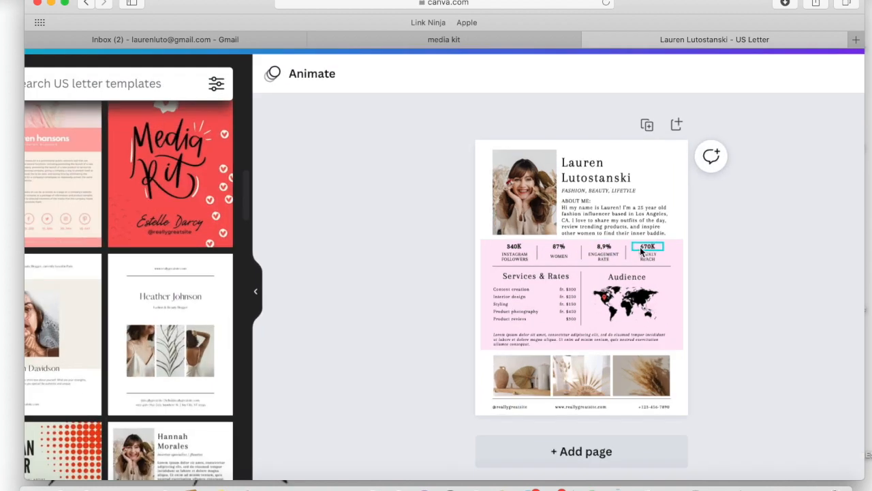
Set the Instagram followers figure to 7,890.
scroll(641, 250, "up", 3)
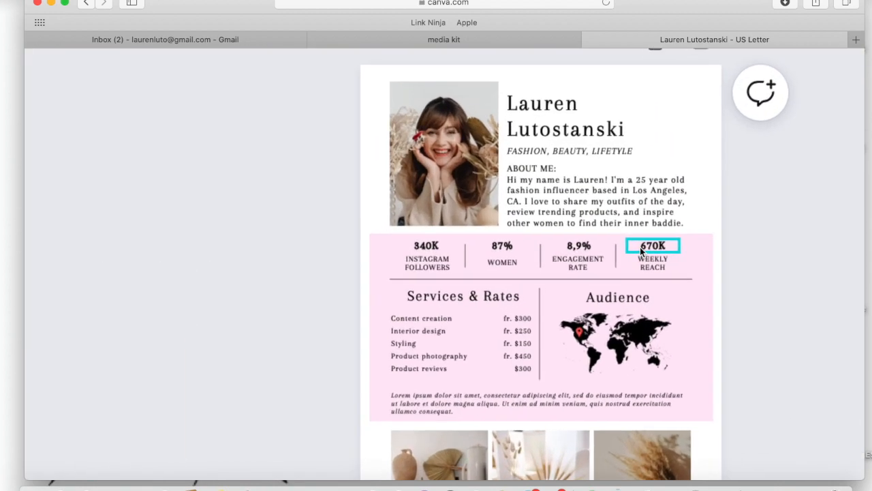
left_click(427, 245)
double_click(427, 245)
key("BackSpace")
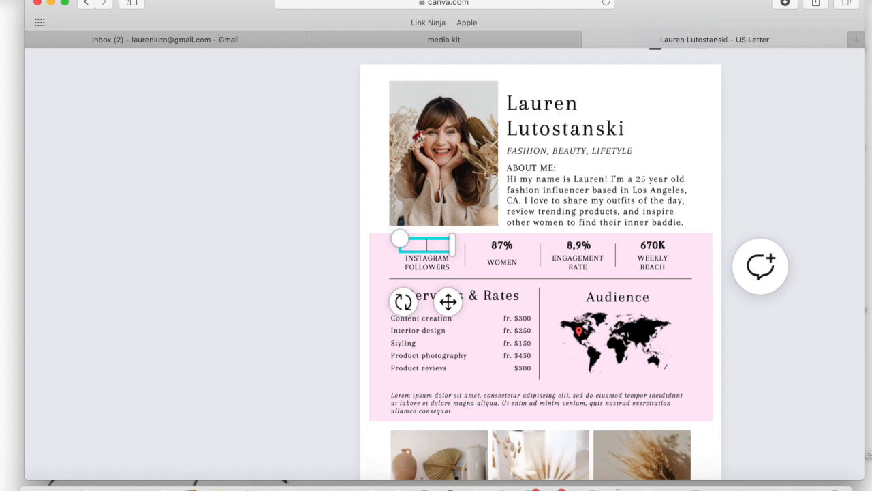
type("7,890")
left_click(253, 310)
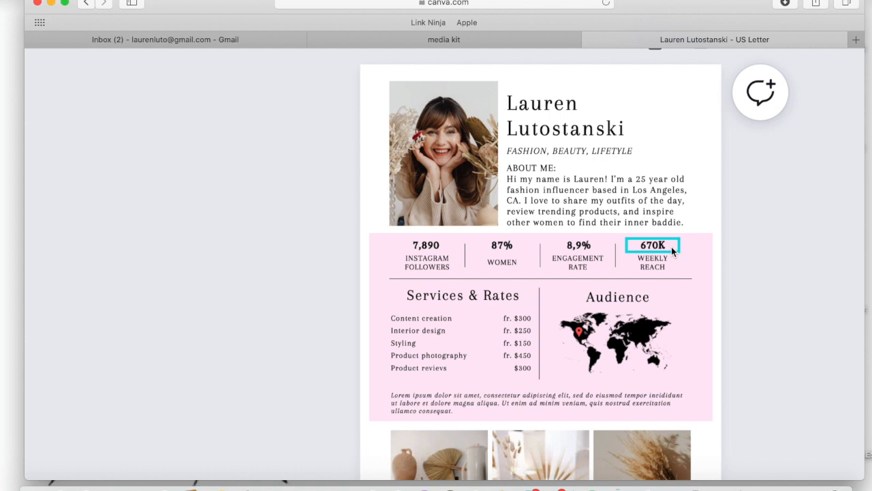
Delete the world map and its red location pin from the Audience section.
scroll(503, 300, "down", 4)
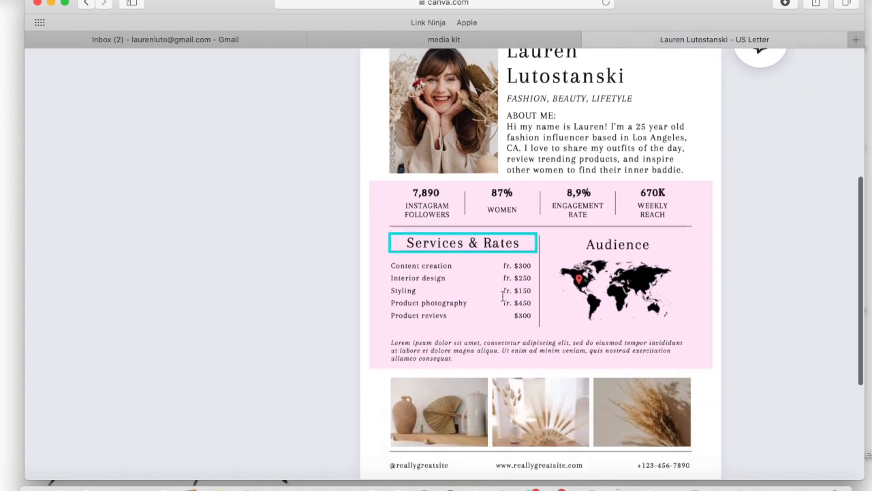
scroll(503, 296, "up", 2)
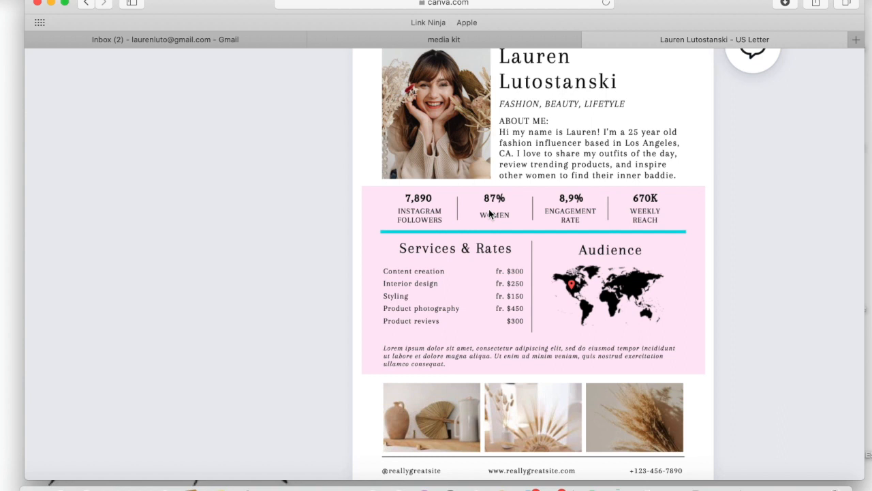
scroll(525, 326, "down", 1)
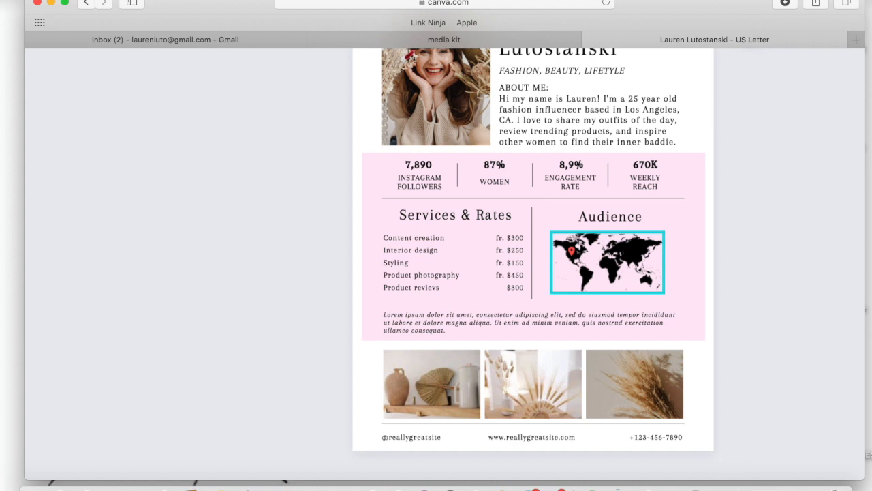
left_click(595, 269)
key("Delete")
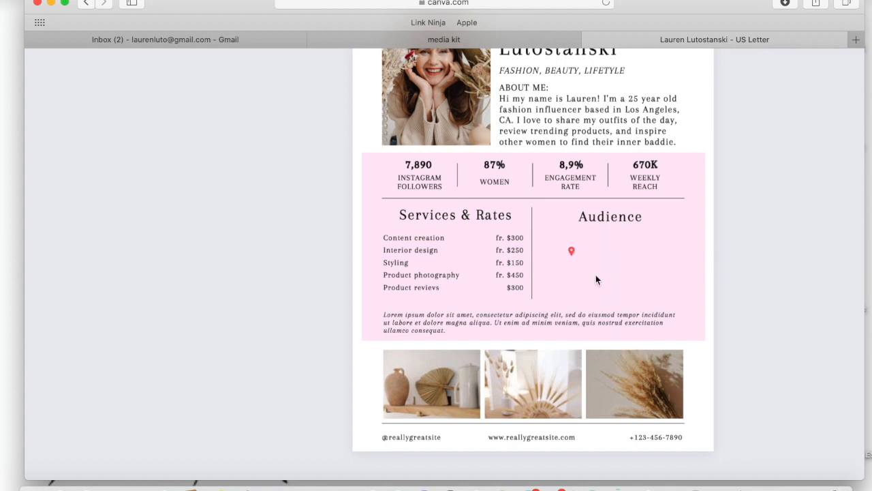
left_click(571, 252)
key("Delete")
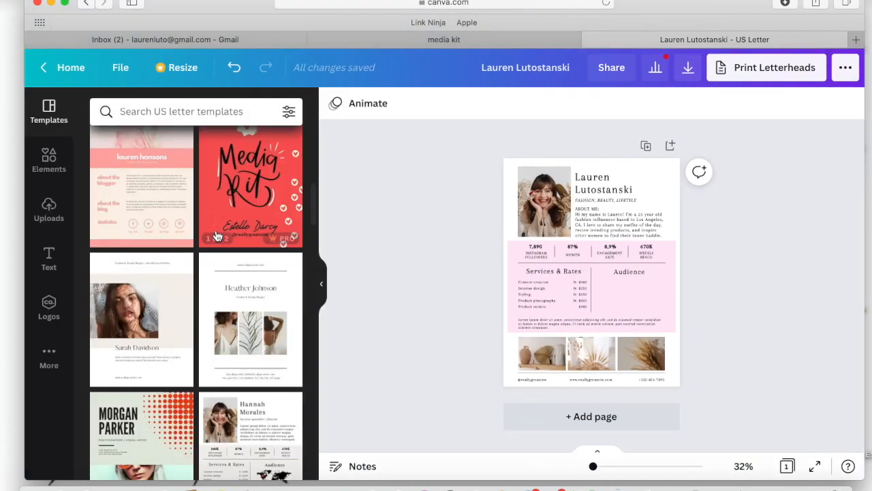
Insert the first recently used text combination, shrink it and place it beneath the Audience heading.
scroll(218, 237, "up", 2)
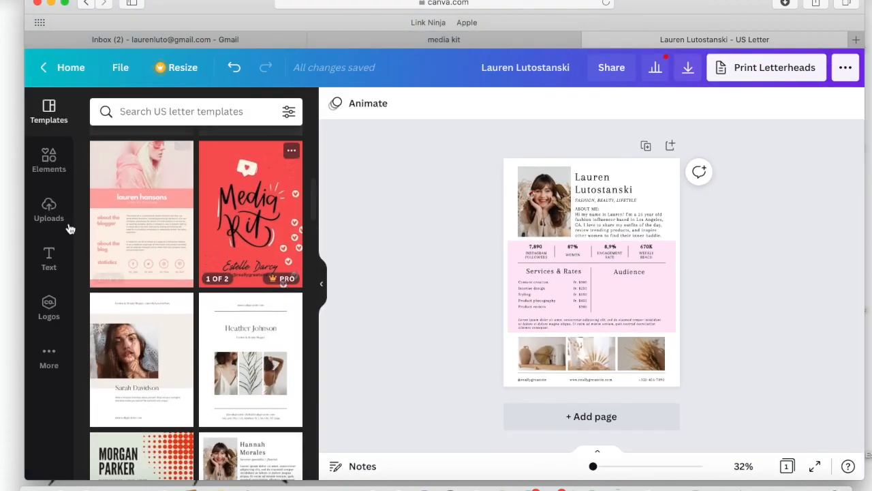
left_click(55, 267)
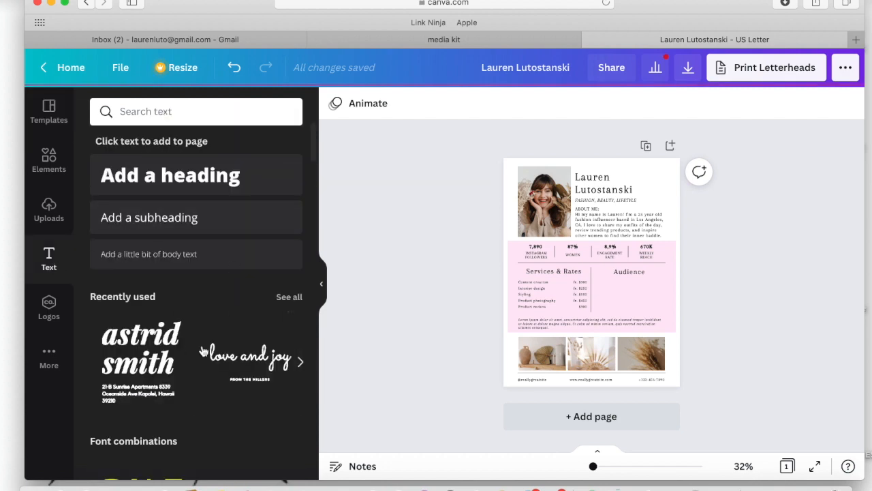
scroll(192, 349, "down", 4)
scroll(190, 348, "up", 2)
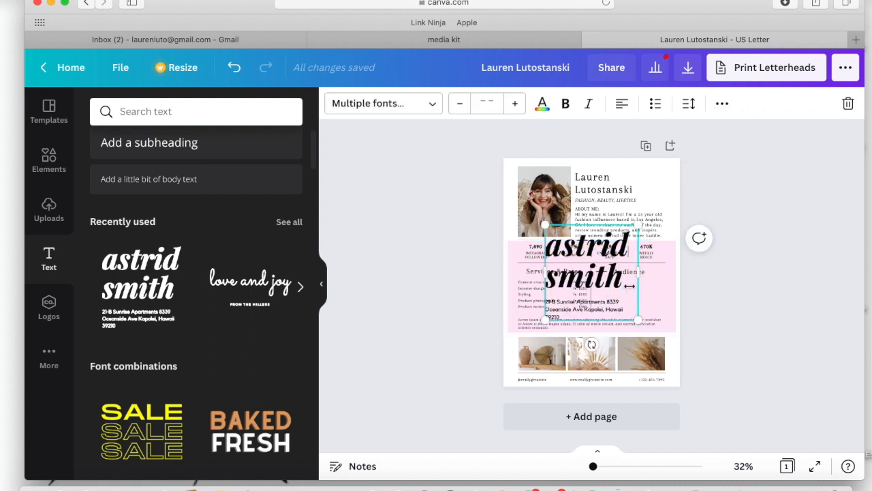
left_click_drag(638, 319, 604, 278)
left_click_drag(577, 251, 635, 299)
scroll(634, 299, "up", 5)
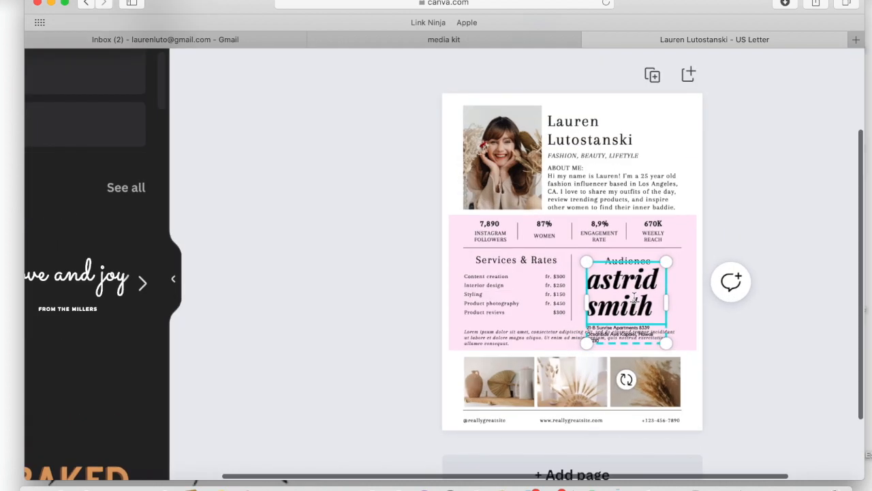
Clear the combination's large placeholder title and replace its small address text with "Los Angeles- 7%".
key("BackSpace")
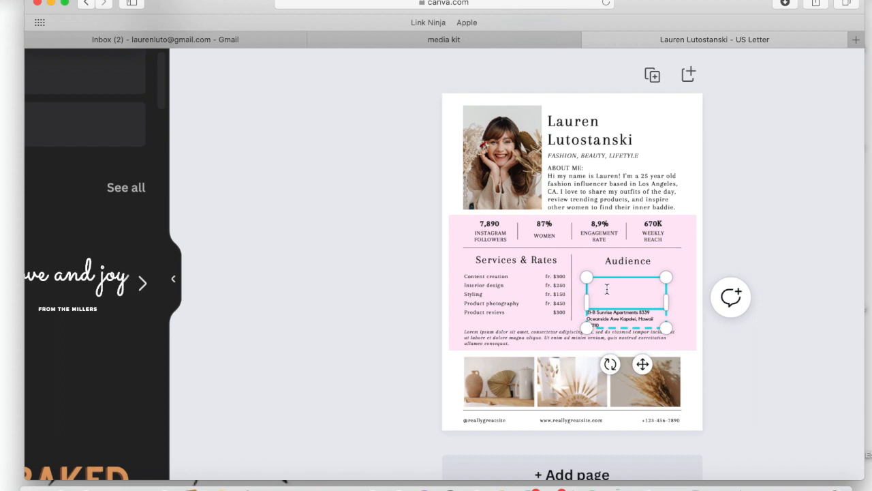
type("Lo")
key("BackSpace")
key("BackSpace")
double_click(618, 315)
key("BackSpace")
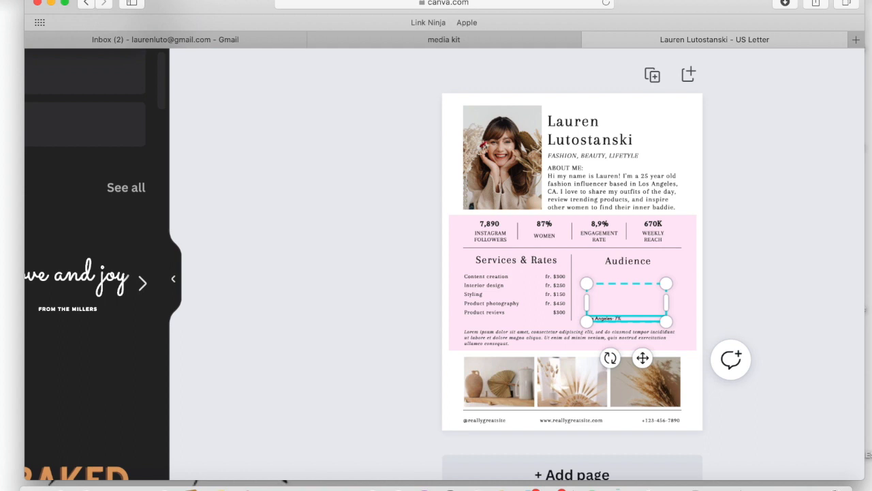
Add the audience entry "Illinois 2%" below the Los Angeles entry, leaving a blank line between them.
key("Return")
key("Return")
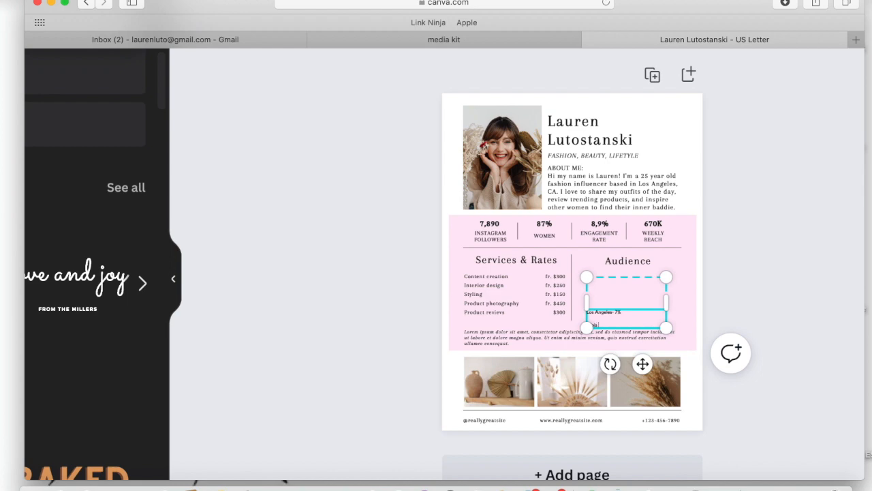
scroll(745, 305, "up", 5)
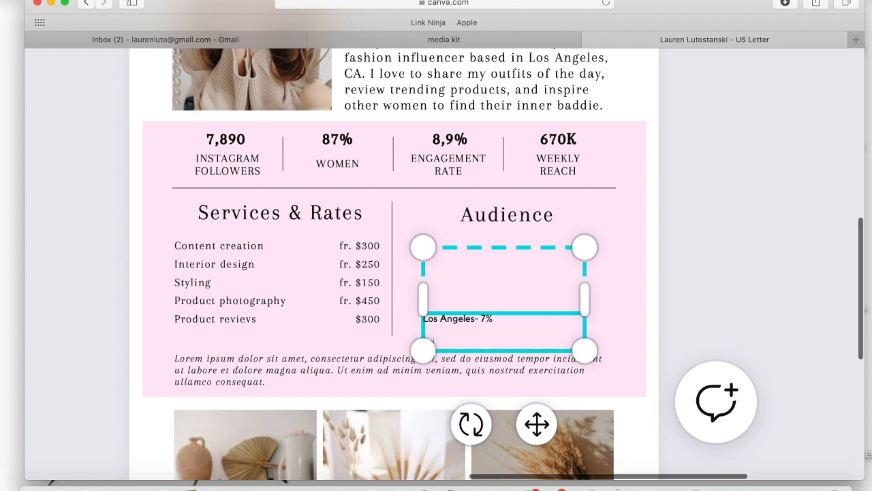
type("2%")
left_click(700, 305)
Select both audience entries, Los Angeles and Illinois, and enlarge their text to size 31.3.
scroll(701, 305, "left", 7)
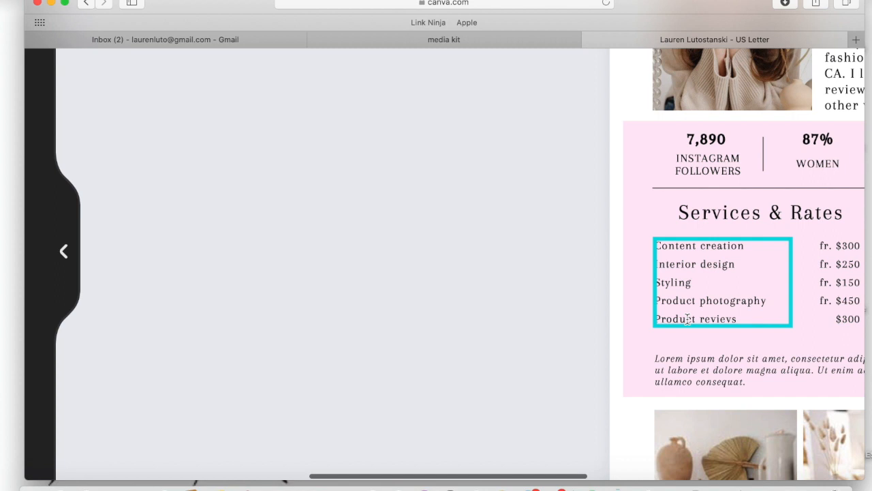
scroll(409, 329, "right", 3)
scroll(409, 328, "right", 1)
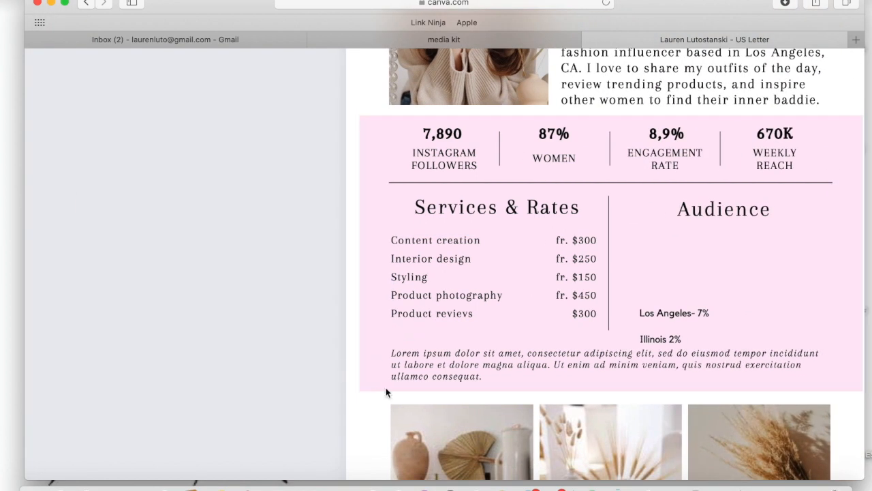
left_click(709, 305)
left_click(710, 318)
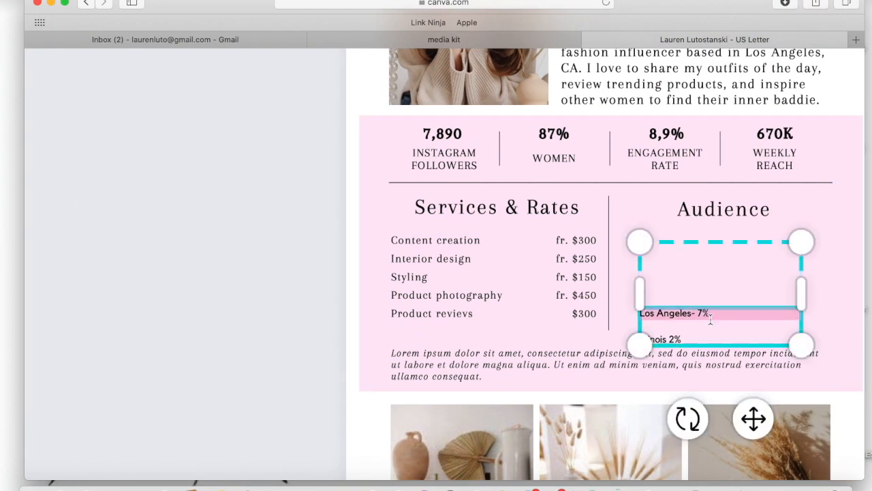
left_click(701, 335)
left_click_drag(701, 337, 640, 311)
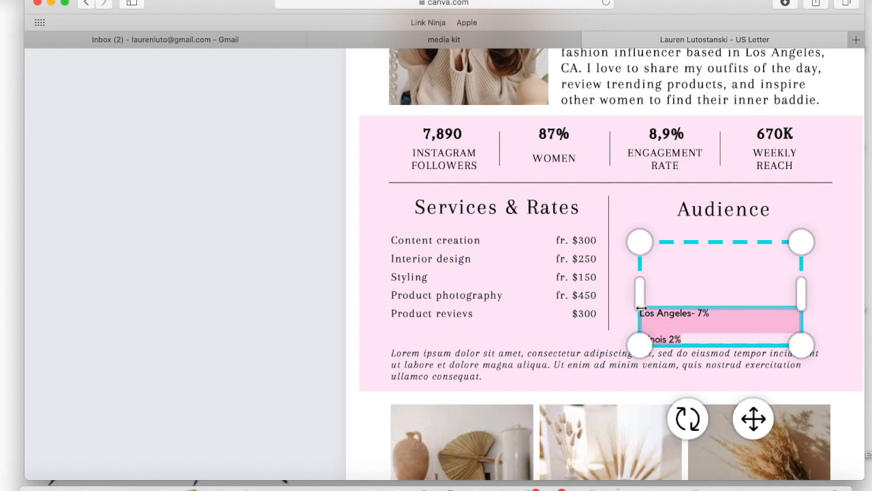
scroll(641, 311, "down", 5)
left_click(515, 103)
left_click(515, 104)
left_click(515, 103)
left_click(515, 104)
left_click(515, 104)
left_click(516, 103)
left_click(515, 104)
left_click(515, 104)
left_click(515, 104)
left_click(515, 103)
left_click(515, 103)
key("super+shift+period")
key("super+shift+period")
key("super+shift+period")
key("super+shift+period")
key("super+shift+period")
key("super+shift+period")
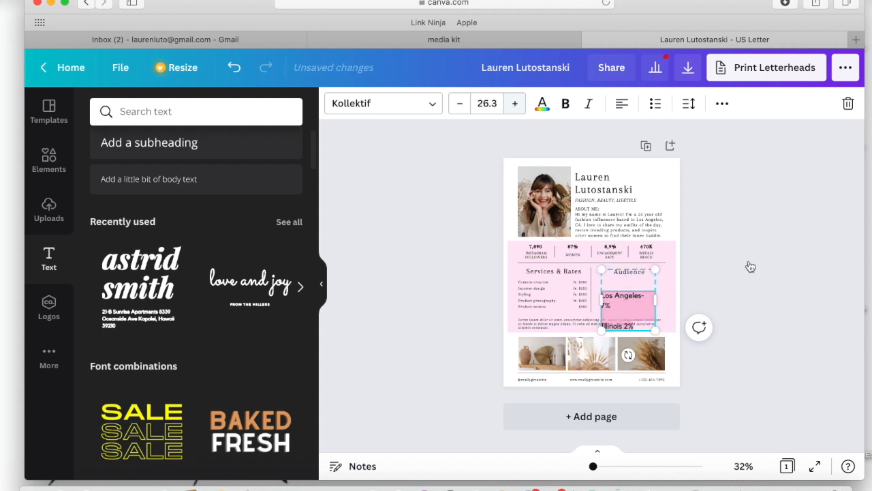
key("super+shift+period")
key("super+shift+period")
key("super+shift+period")
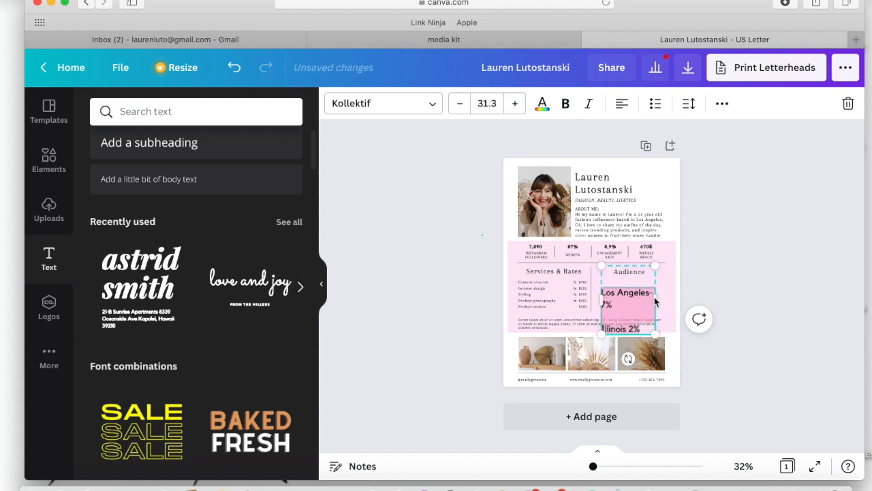
Widen the audience text box so "Los Angeles- 7%" fits on one line, and move it up closer beneath the Audience heading.
left_click(658, 308)
left_click(660, 311)
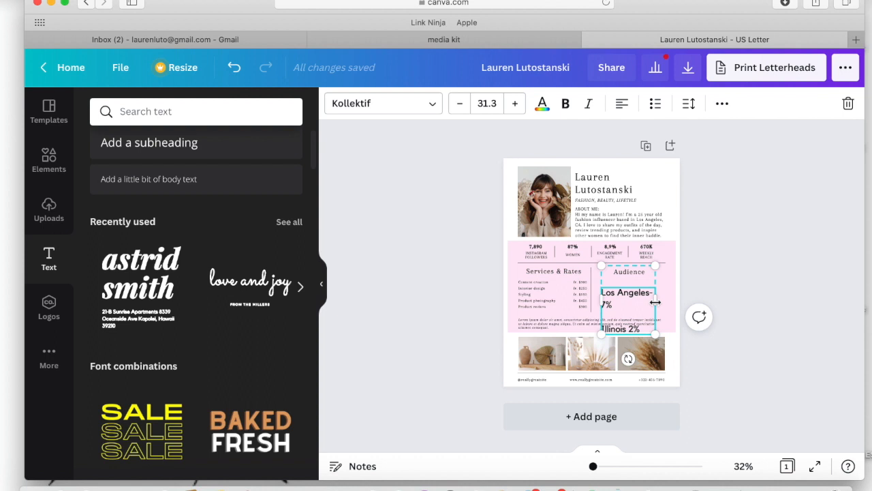
left_click_drag(673, 301, 680, 302)
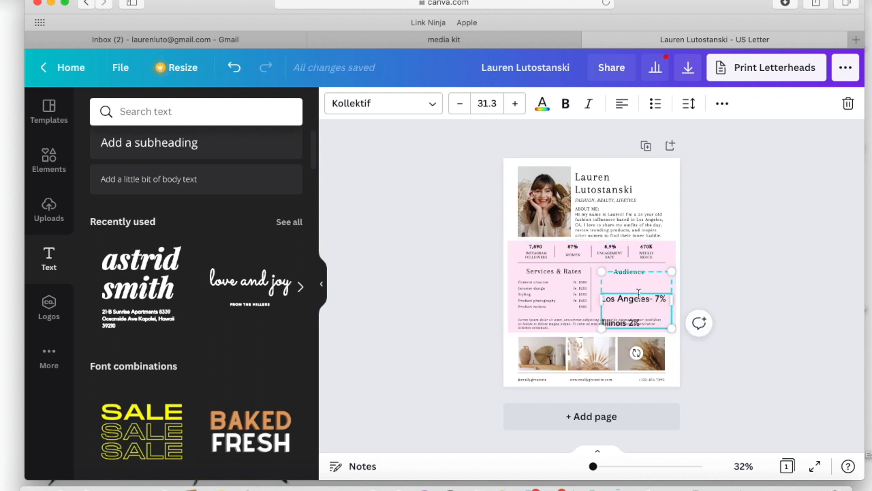
left_click_drag(636, 301, 639, 292)
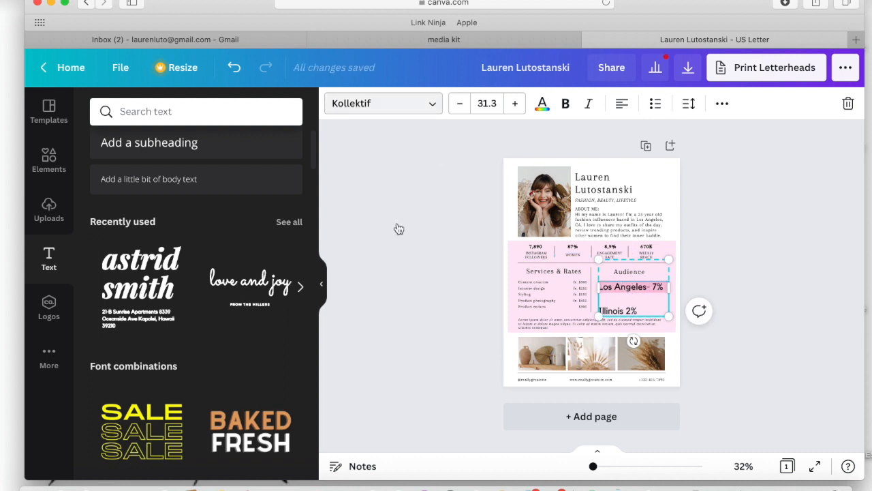
Change the font of the "Los Angeles- 7%" entry to Lora.
left_click(401, 109)
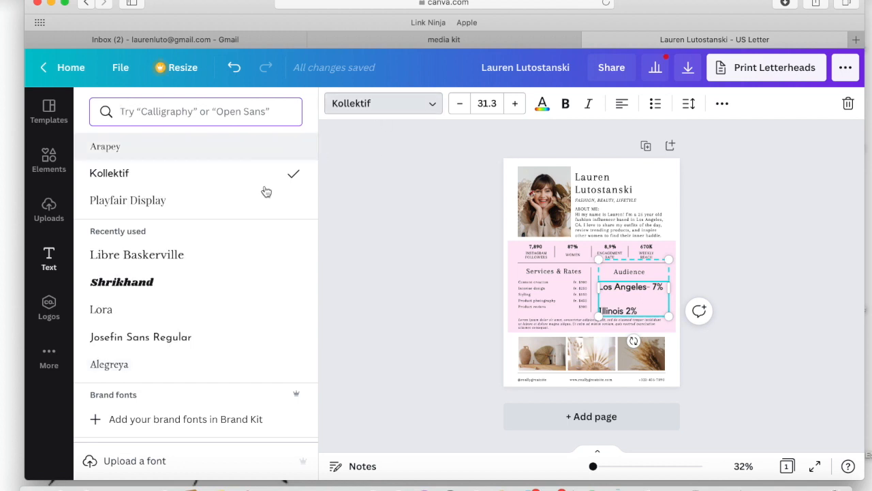
left_click(159, 294)
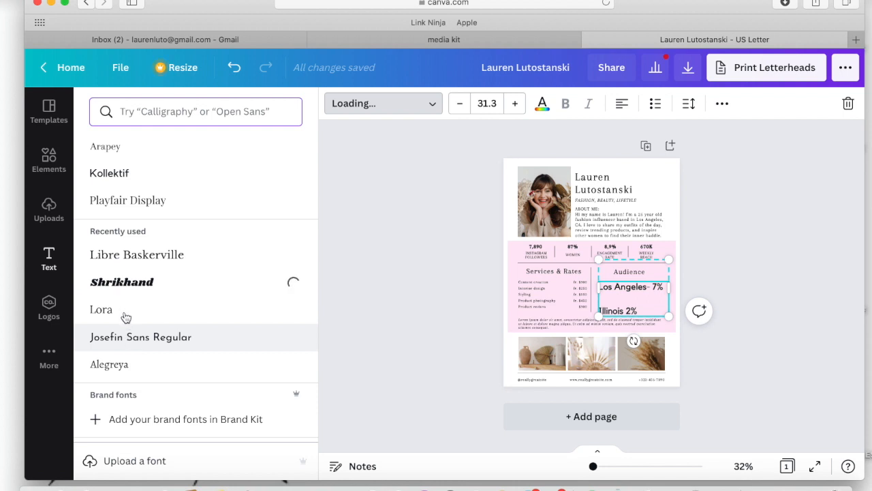
left_click(125, 317)
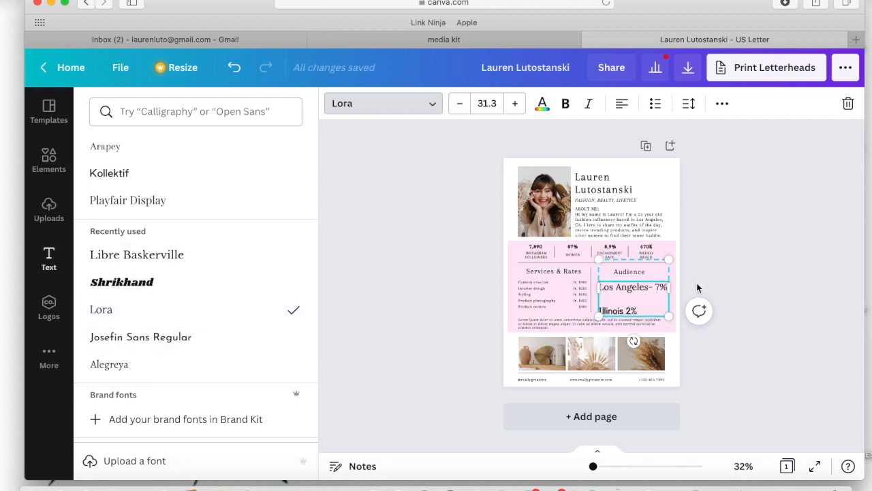
Apply the Lora font to the "Illinois 2%" entry as well and deselect the text.
left_click(624, 312)
left_click_drag(645, 315, 581, 318)
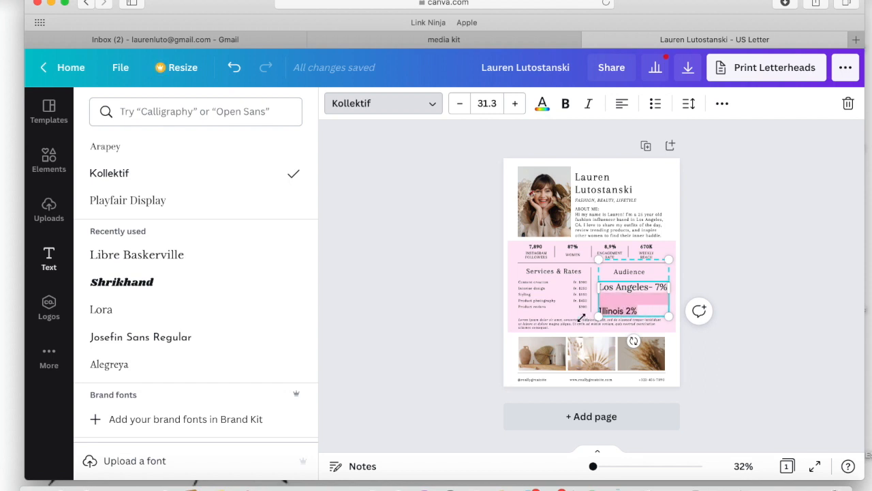
left_click(149, 314)
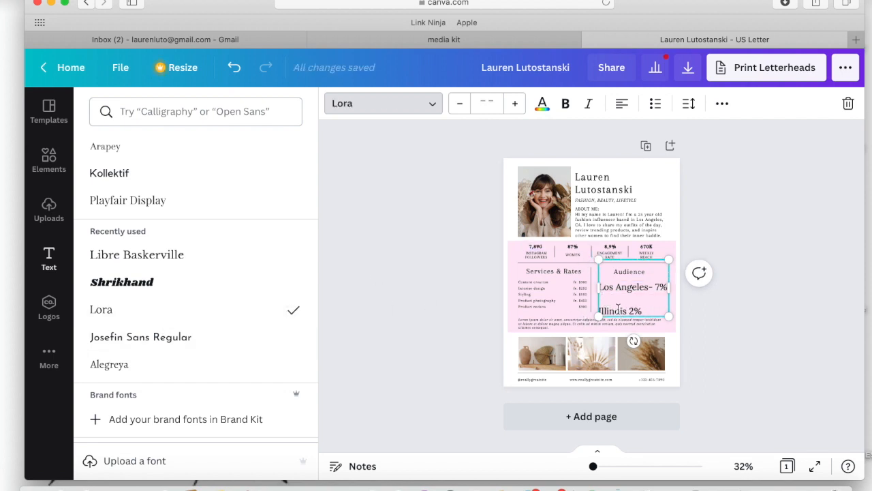
left_click_drag(644, 311, 594, 307)
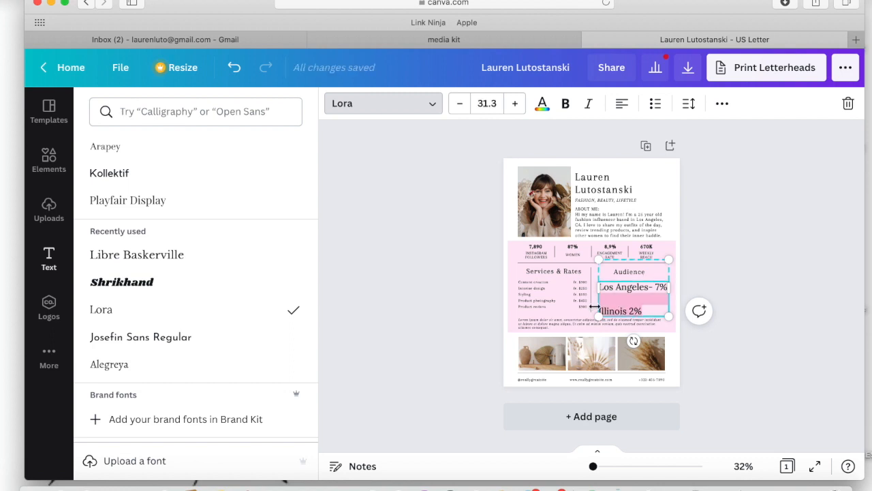
left_click(103, 309)
left_click(404, 303)
left_click(772, 280)
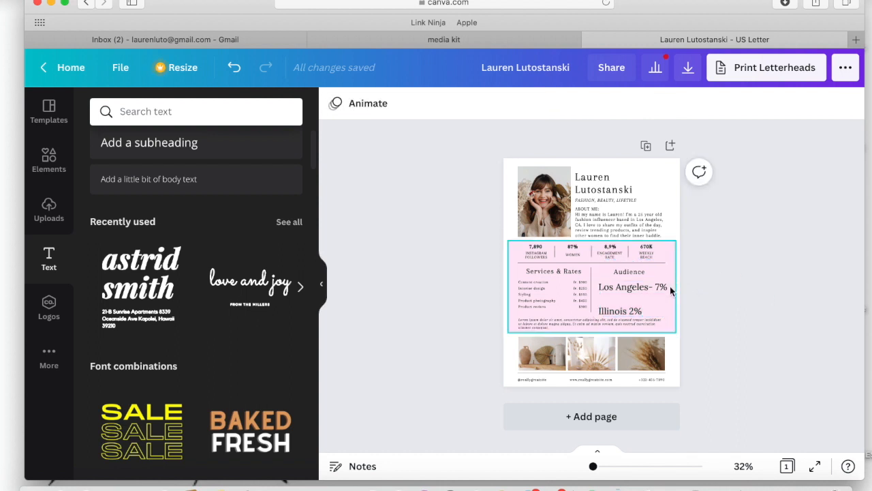
Delete the italic Lorem ipsum paragraph below the Services & Rates list.
scroll(582, 311, "up", 5)
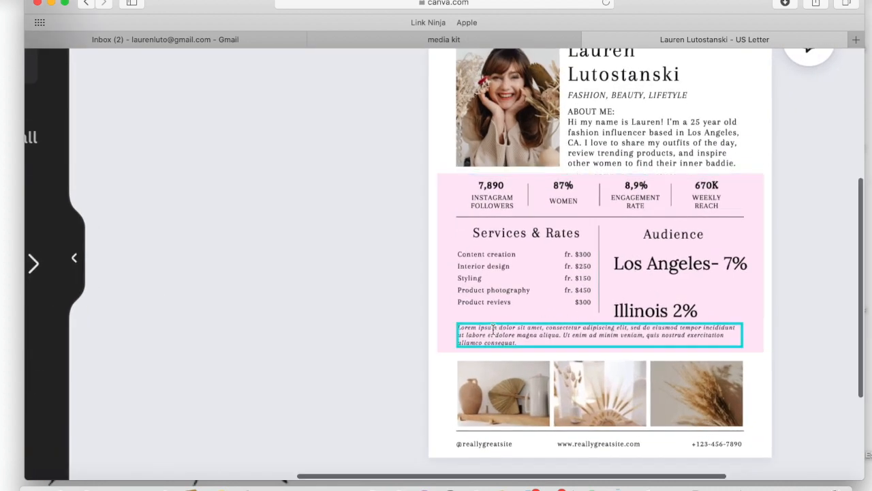
left_click(498, 337)
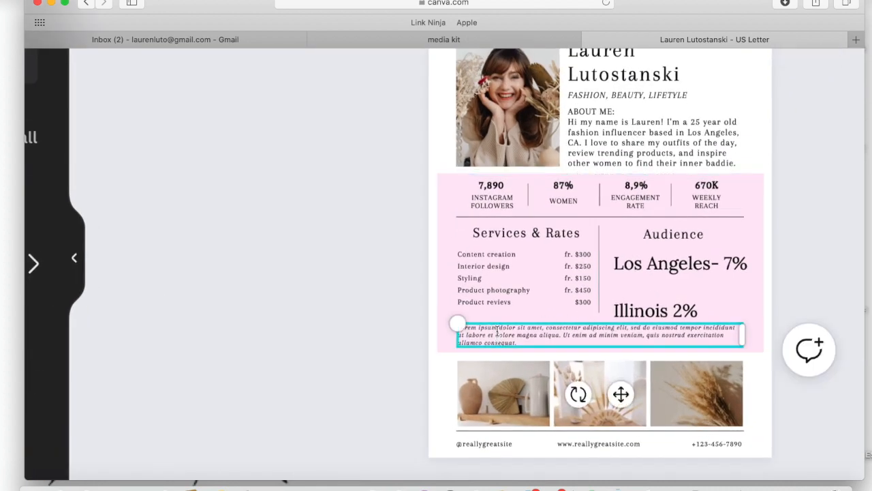
left_click(453, 341)
left_click(499, 338)
triple_click(510, 343)
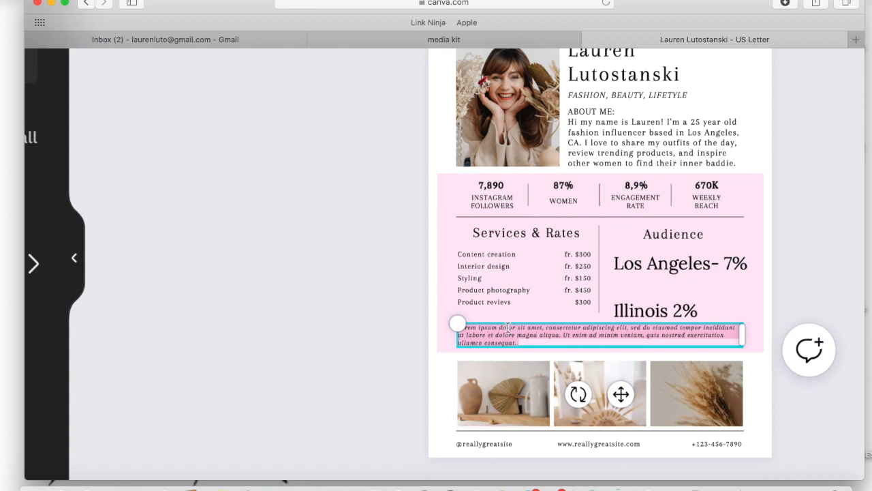
key("BackSpace")
left_click(261, 337)
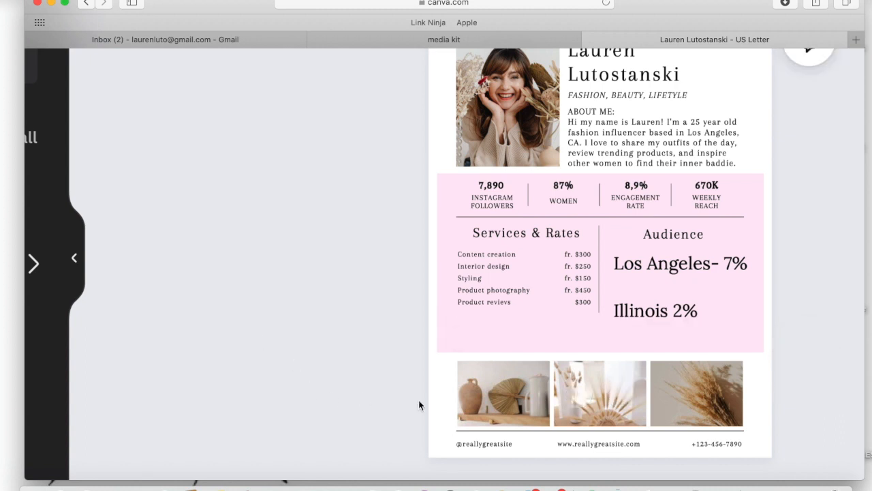
Replace the placeholder social handle in the page footer with the creator's own Instagram handle.
scroll(394, 399, "down", 3)
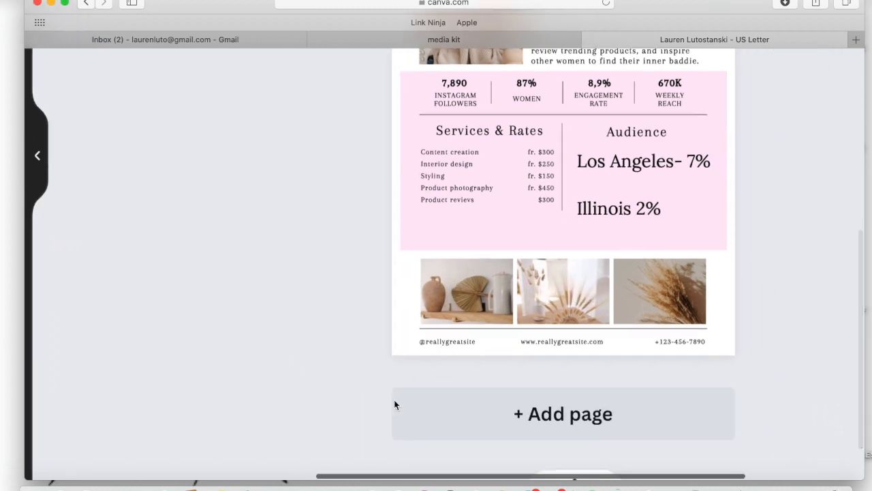
double_click(440, 345)
key("BackSpace")
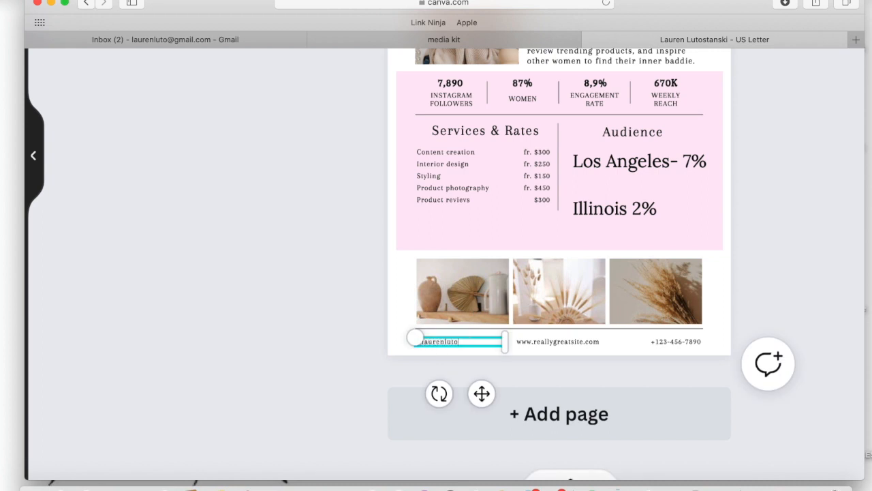
Replace the placeholder website address in the footer with the creator's contact e-mail.
double_click(593, 342)
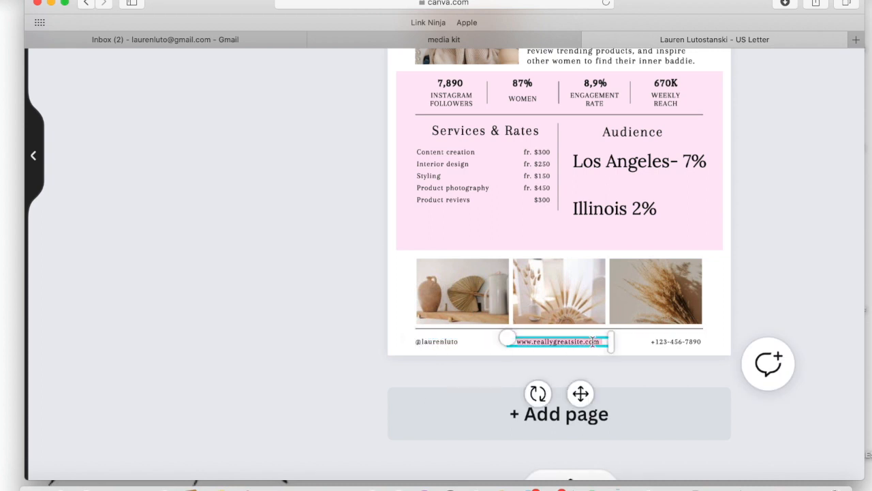
type("@")
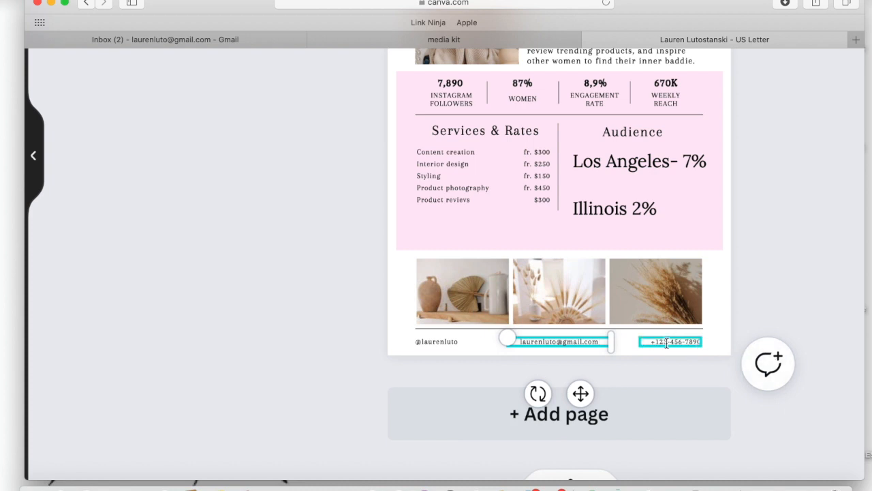
Replace the placeholder phone number in the footer with "YT:" followed by the creator's YouTube channel name.
double_click(669, 342)
key("BackSpace")
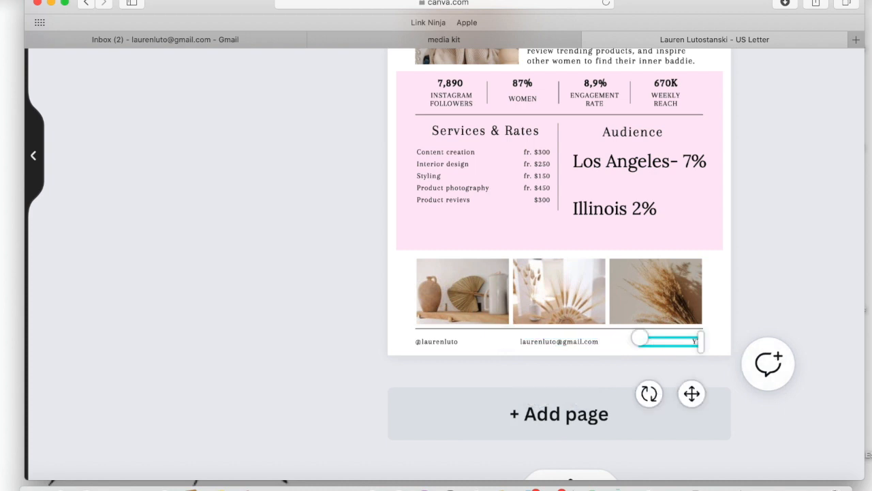
left_click(822, 280)
left_click_drag(687, 348, 686, 342)
left_click(818, 284)
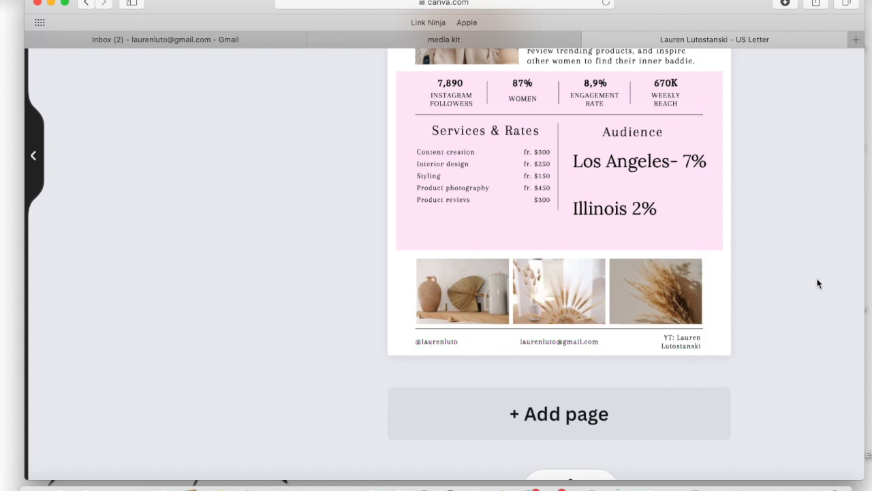
scroll(790, 268, "up", 5)
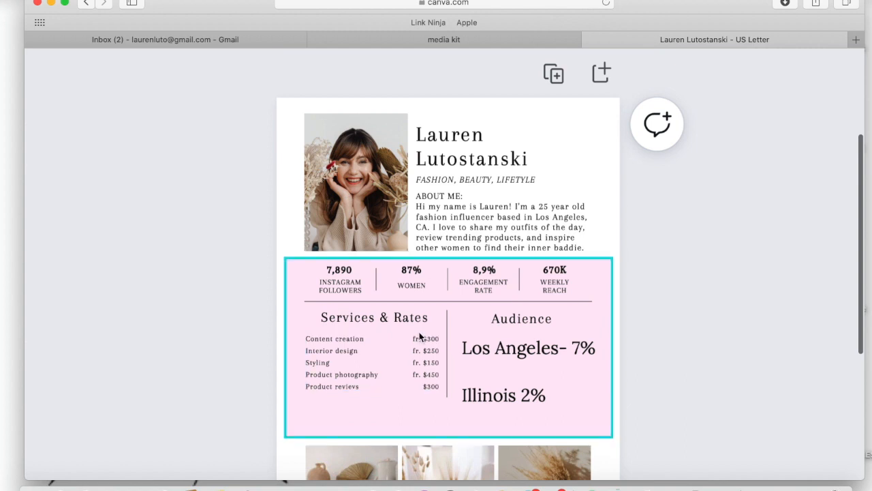
left_click(570, 342)
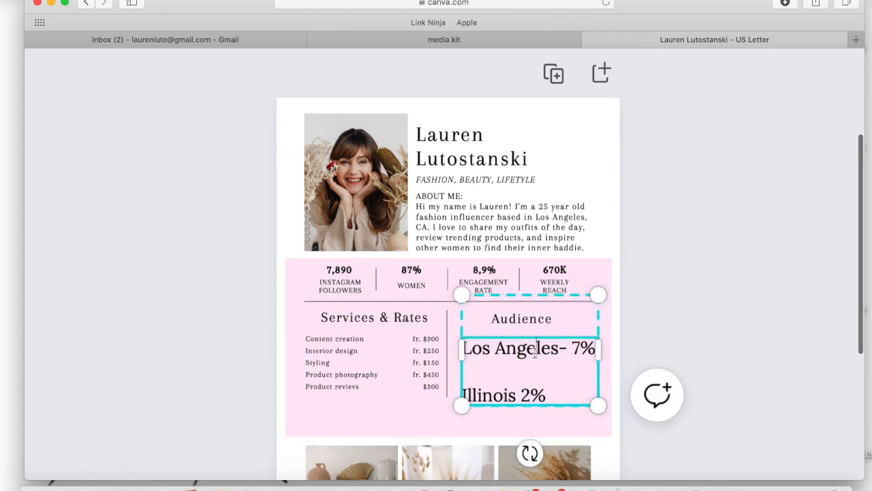
left_click(746, 319)
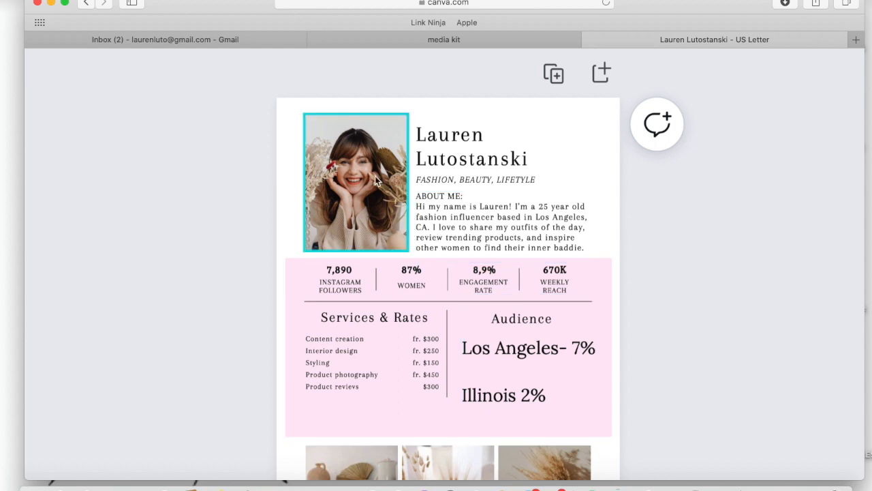
Replace the template's portrait with the uploaded photo of the creator in a black cap and fur-trimmed coat.
scroll(402, 169, "down", 5)
left_click(59, 223)
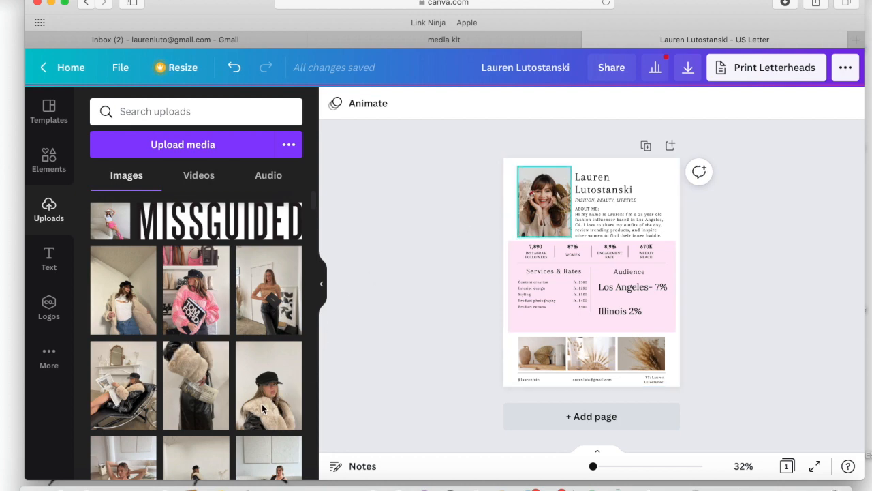
left_click_drag(550, 214, 548, 209)
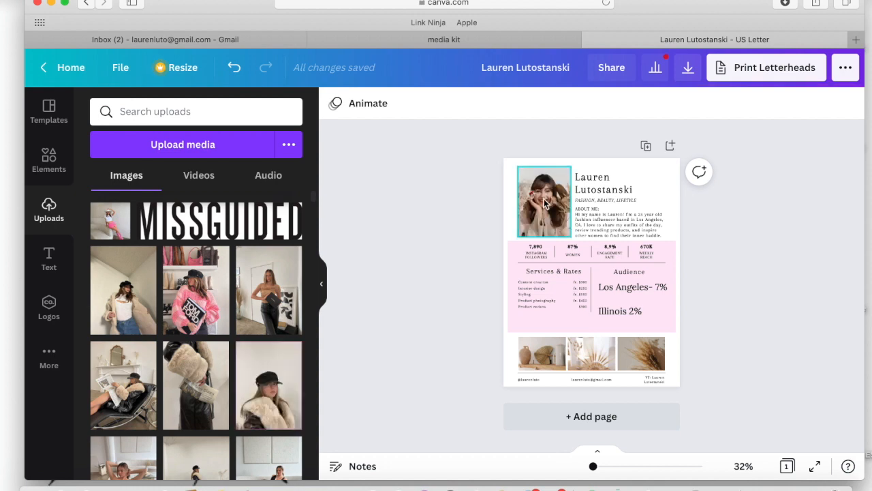
left_click_drag(260, 408, 535, 216)
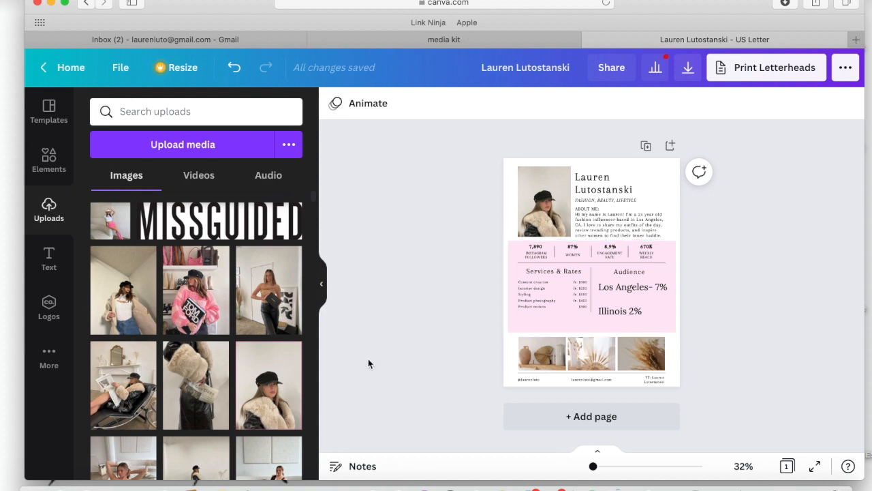
Replace the three decor photos above the footer with uploaded outfit photos: the pink sweater, the seated tan top and the standing black outfit.
left_click_drag(178, 299, 542, 354)
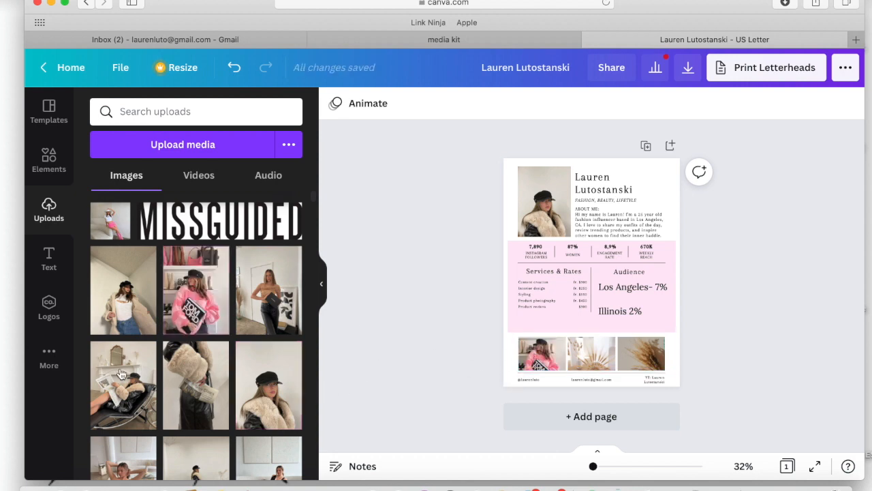
scroll(126, 408, "down", 2)
left_click_drag(126, 454, 591, 356)
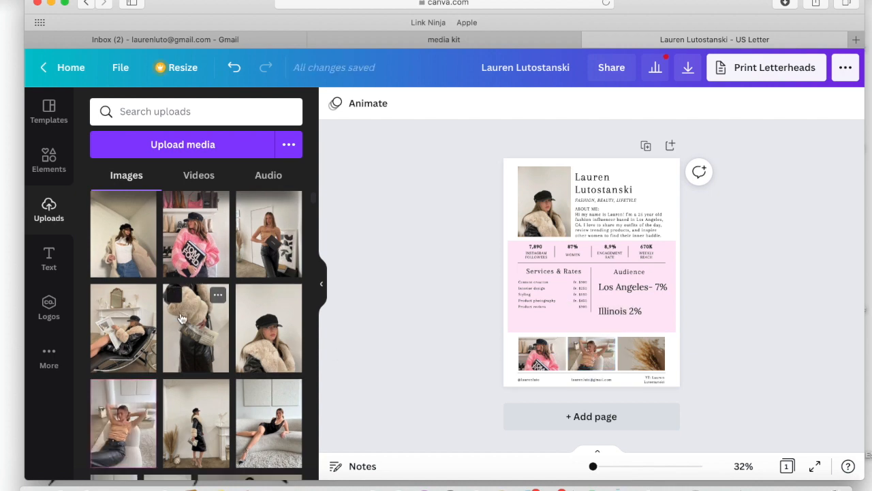
scroll(179, 393, "down", 1)
left_click_drag(183, 409, 626, 359)
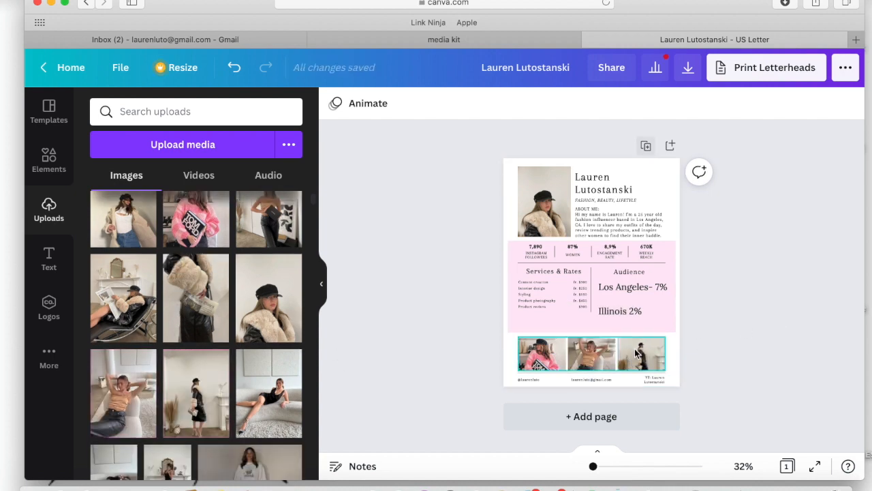
Enlarge the strip of three outfit photos upward until it overlaps the lower edge of the pink section.
scroll(691, 343, "up", 3)
scroll(690, 342, "down", 1)
scroll(691, 342, "up", 1)
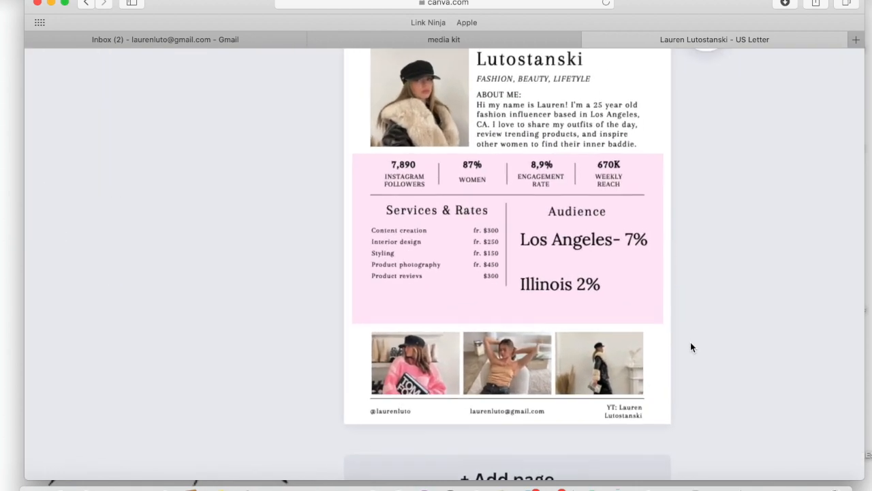
scroll(690, 342, "up", 2)
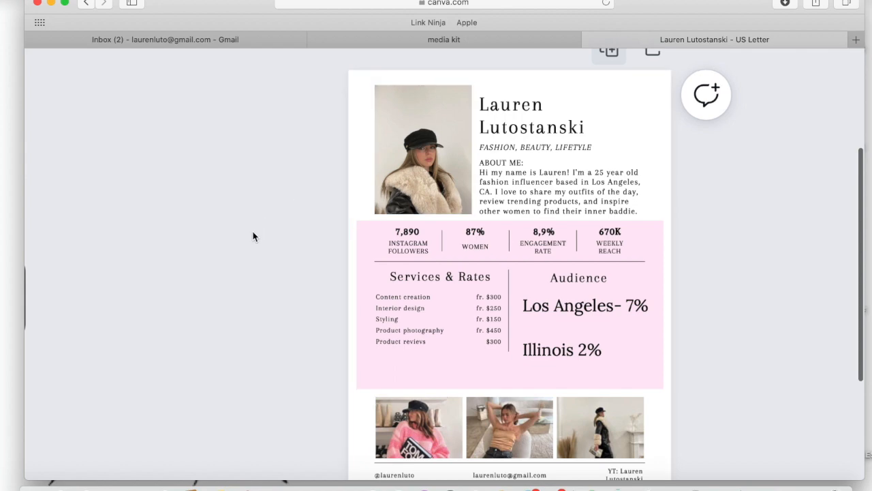
scroll(252, 235, "down", 3)
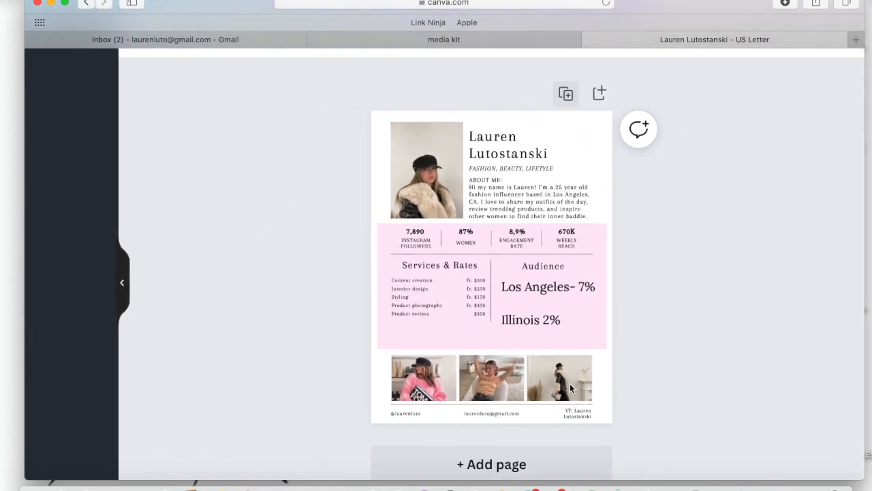
left_click(556, 363)
left_click_drag(555, 355, 557, 336)
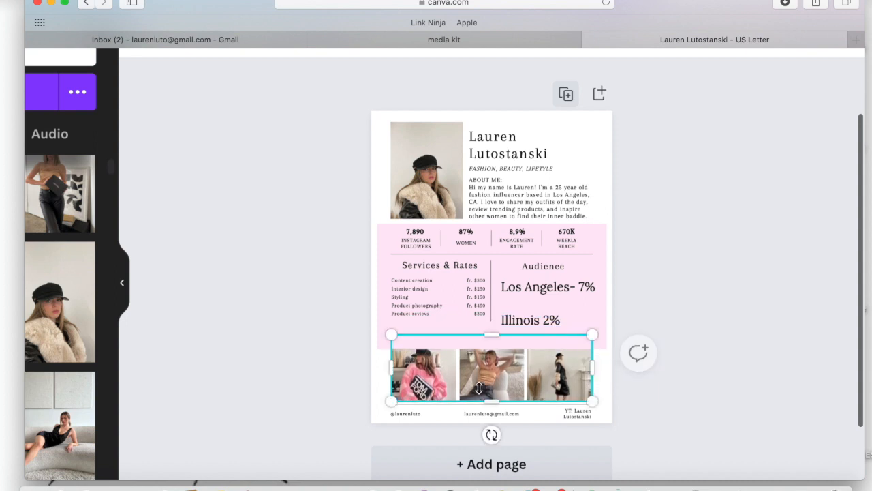
left_click(340, 327)
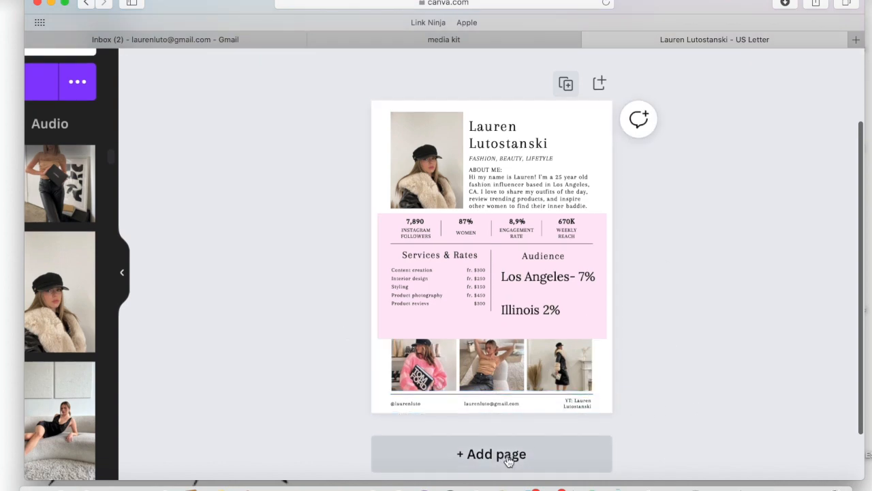
scroll(495, 378, "down", 5)
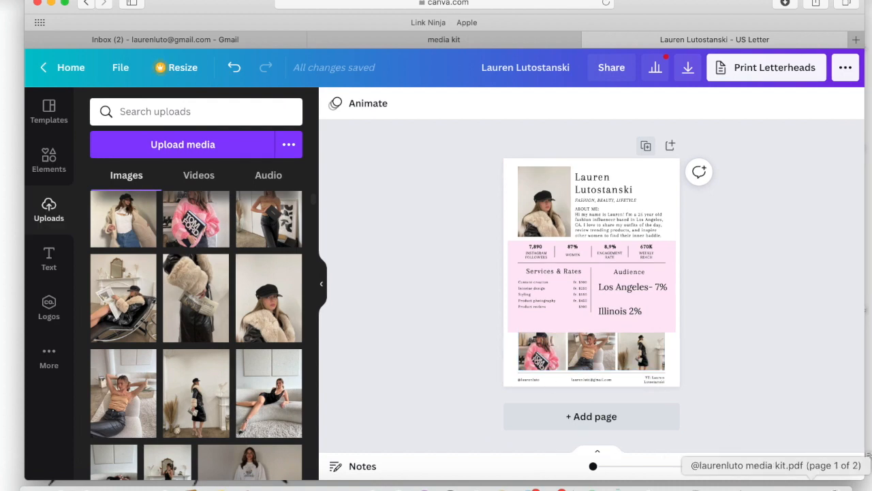
Switch to the creator's existing media kit PDF in Preview and examine page 1's social statistics, audience demographics, photos and contact footer.
left_click(776, 486)
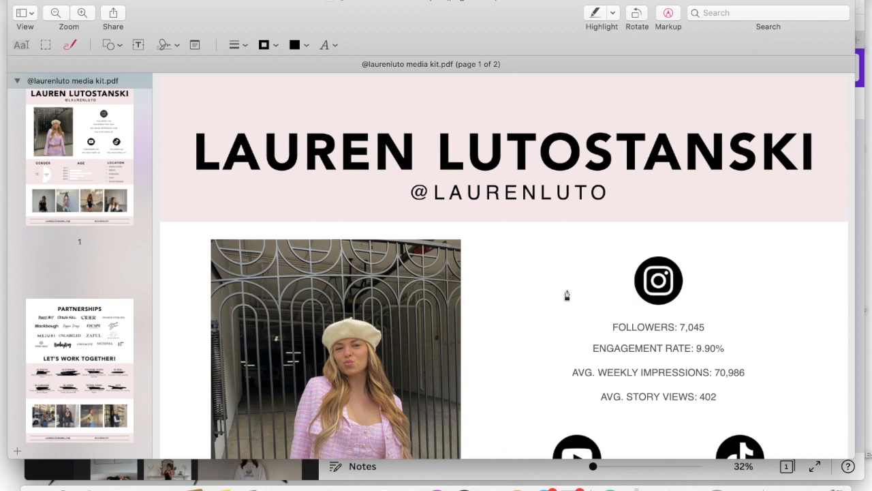
scroll(567, 295, "down", 3)
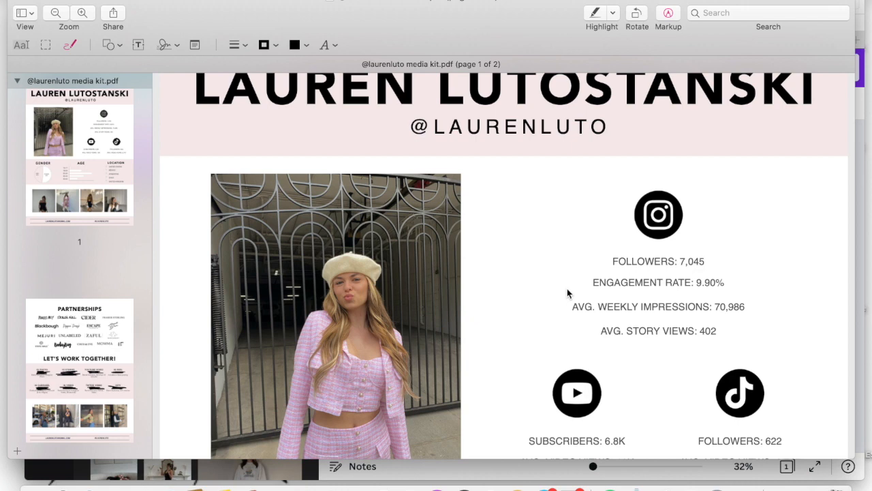
scroll(627, 276, "up", 2)
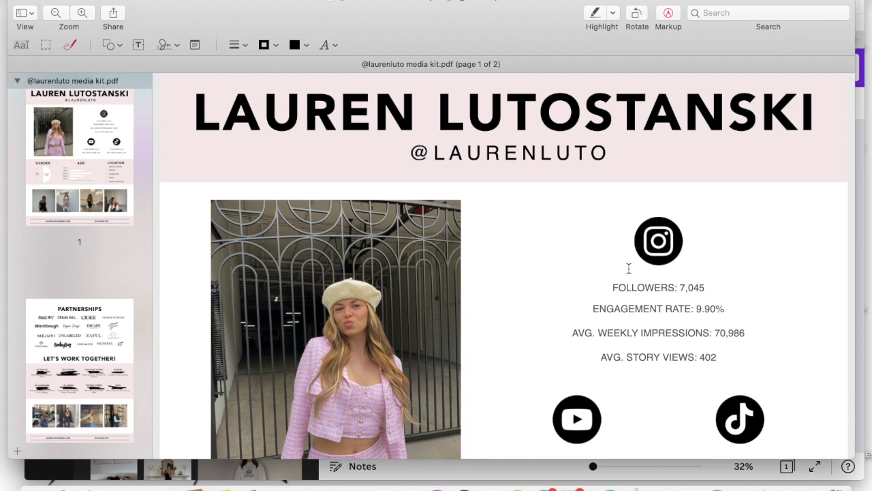
scroll(629, 268, "up", 2)
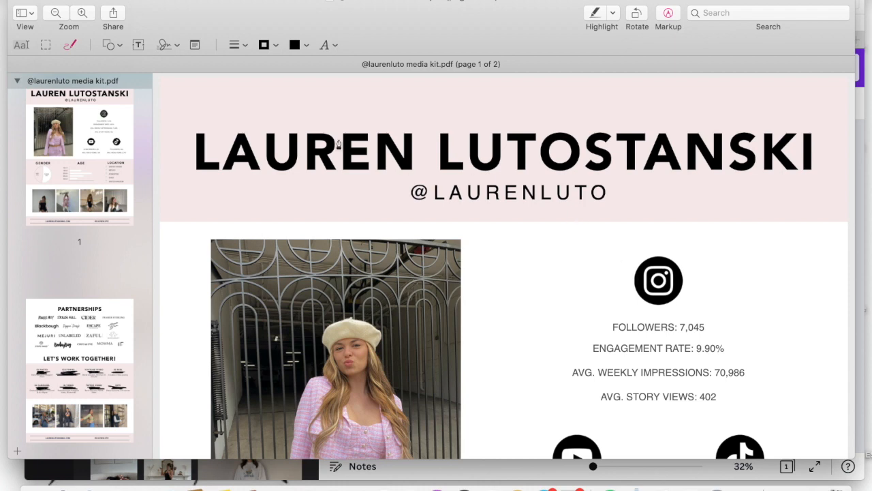
scroll(593, 187, "down", 5)
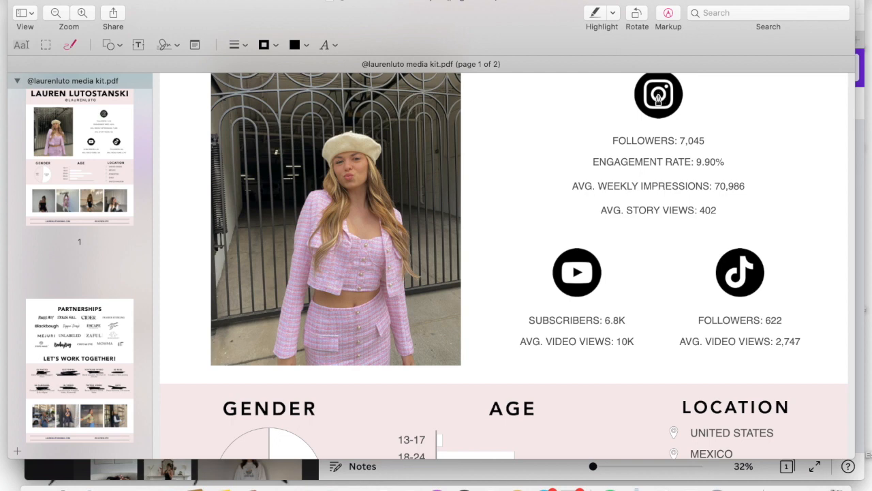
scroll(650, 126, "up", 2)
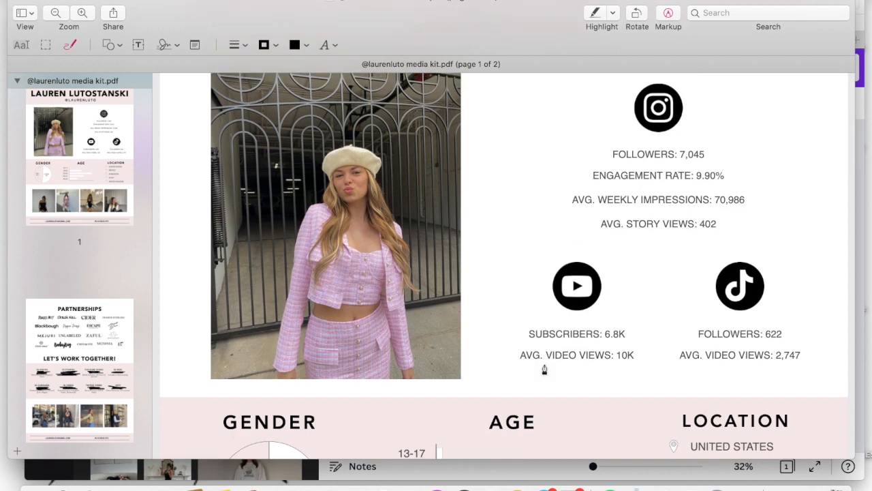
scroll(545, 369, "down", 5)
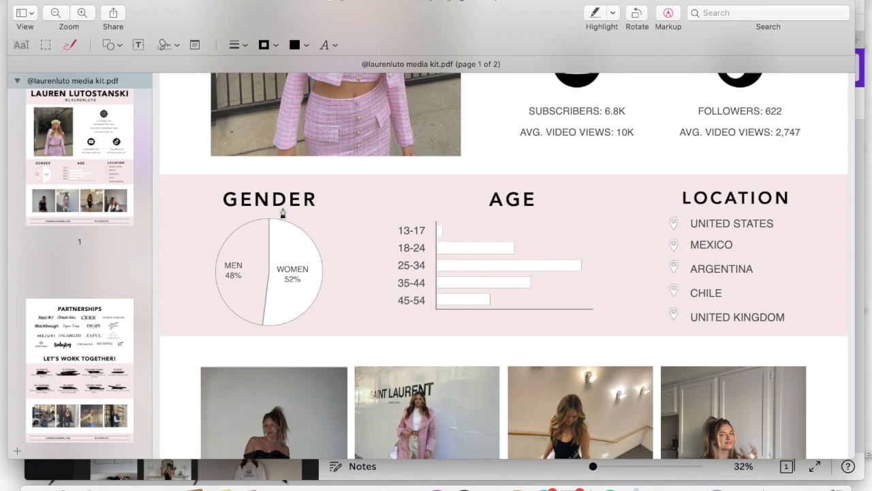
scroll(675, 228, "down", 3)
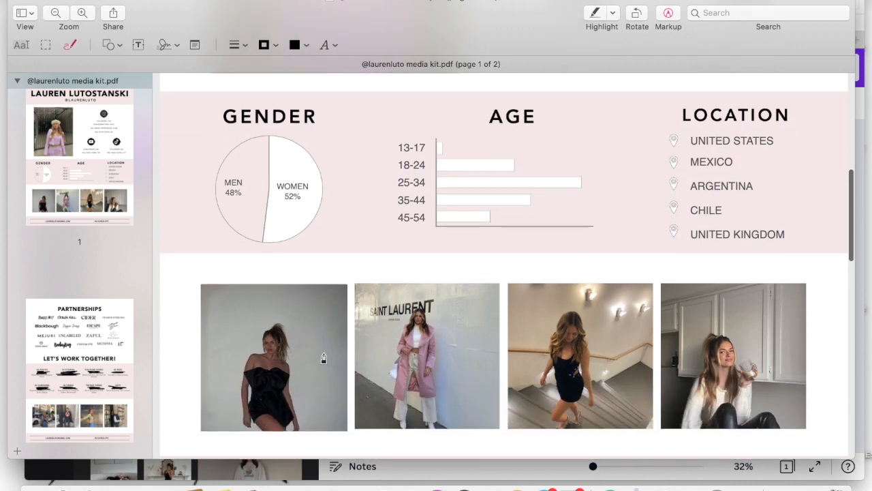
scroll(705, 344, "down", 3)
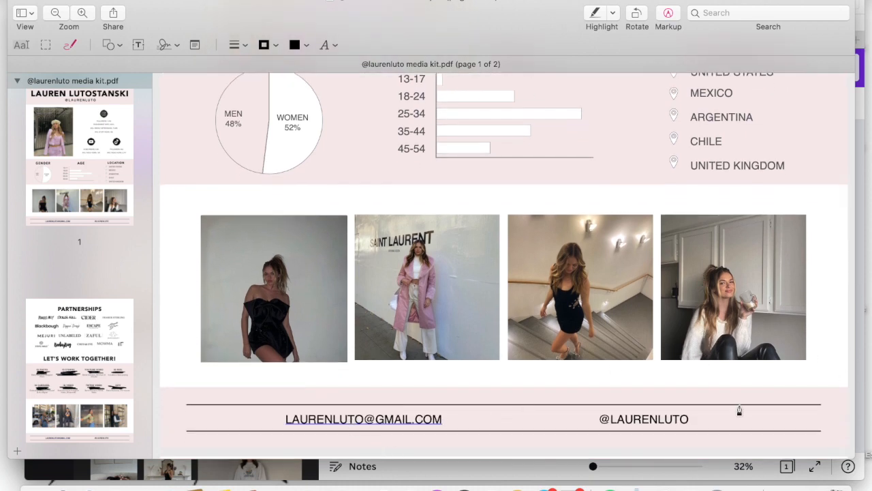
Examine page 2 of the media kit PDF, covering the brand partnerships, collaboration offerings, photos and contact footer.
scroll(669, 414, "down", 6)
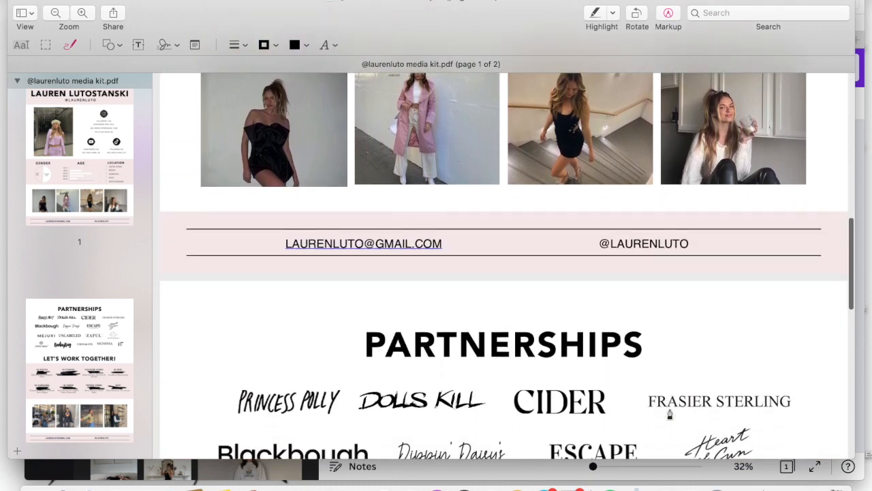
scroll(669, 414, "down", 7)
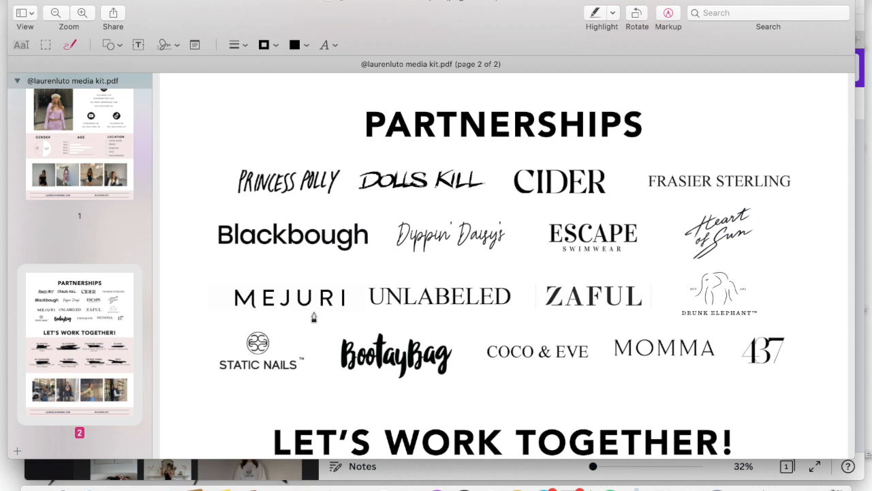
scroll(314, 316, "down", 8)
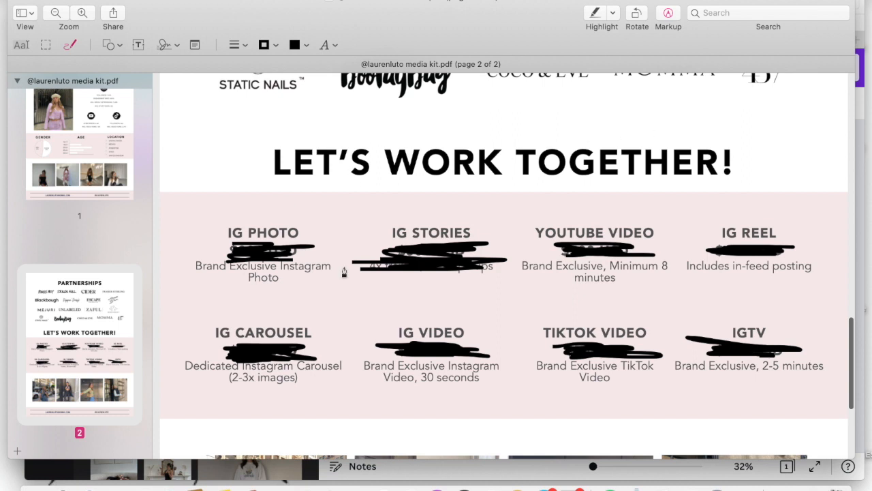
scroll(436, 316, "down", 2)
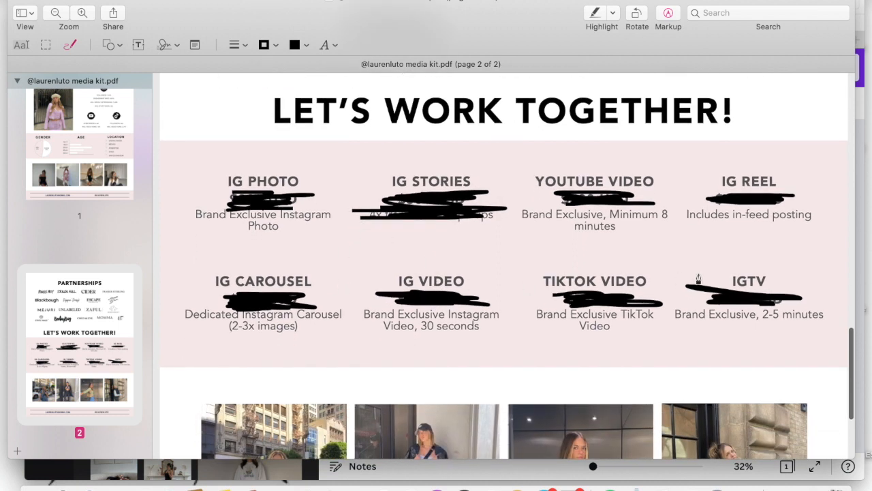
scroll(409, 274, "down", 1)
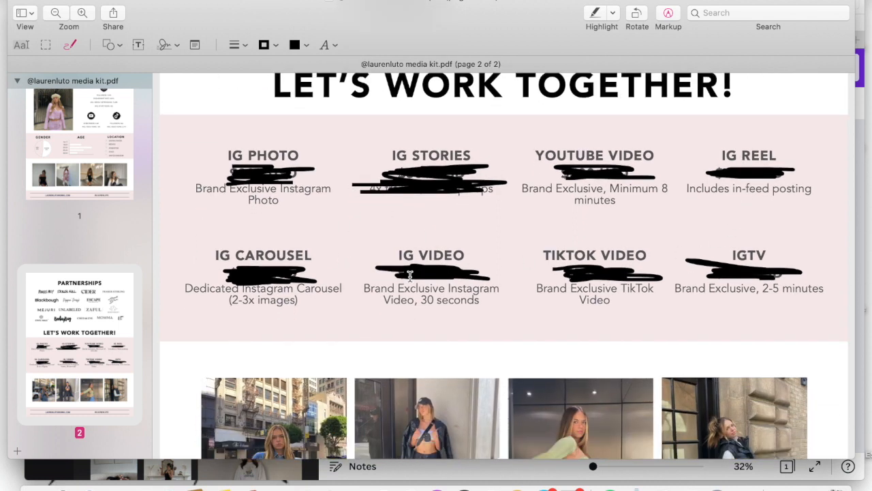
scroll(409, 275, "up", 1)
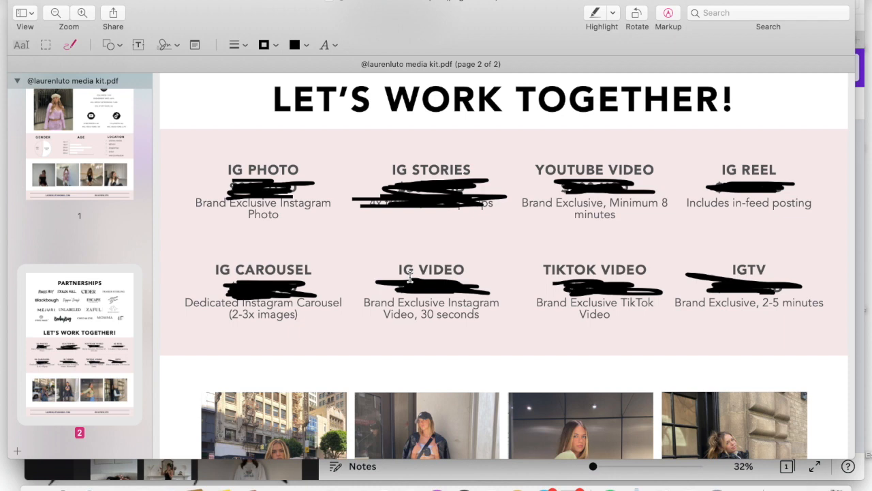
scroll(410, 276, "down", 5)
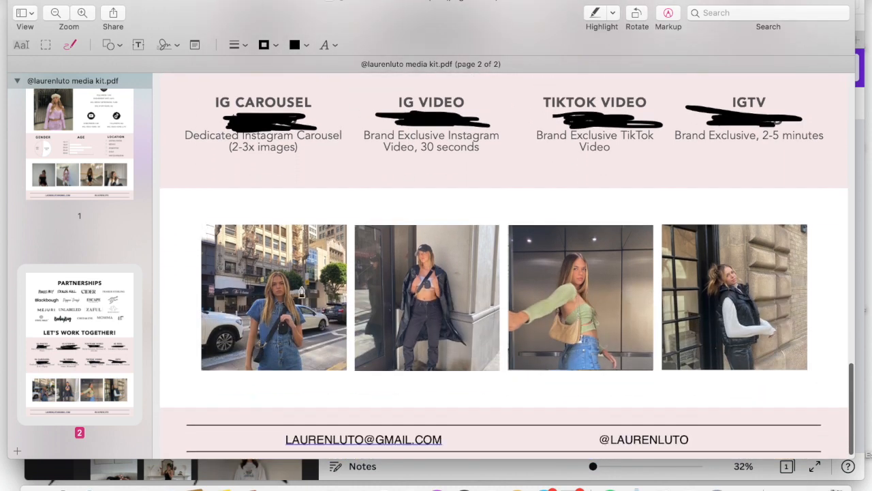
scroll(727, 265, "down", 2)
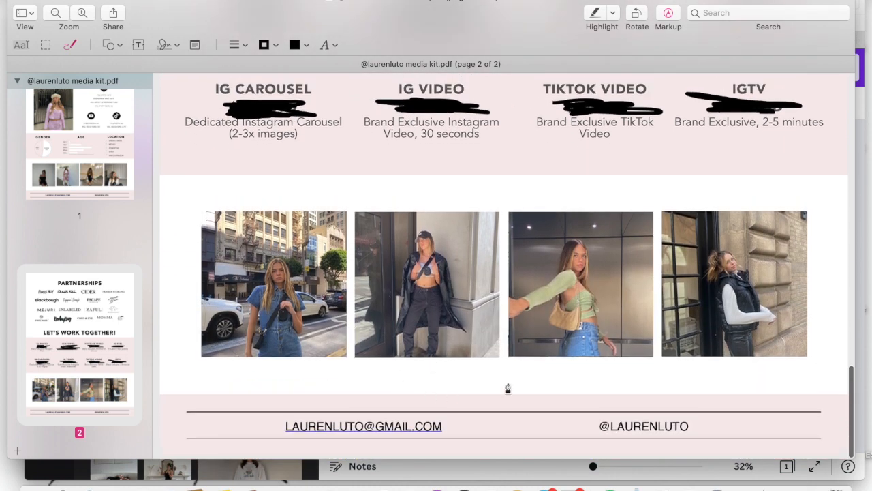